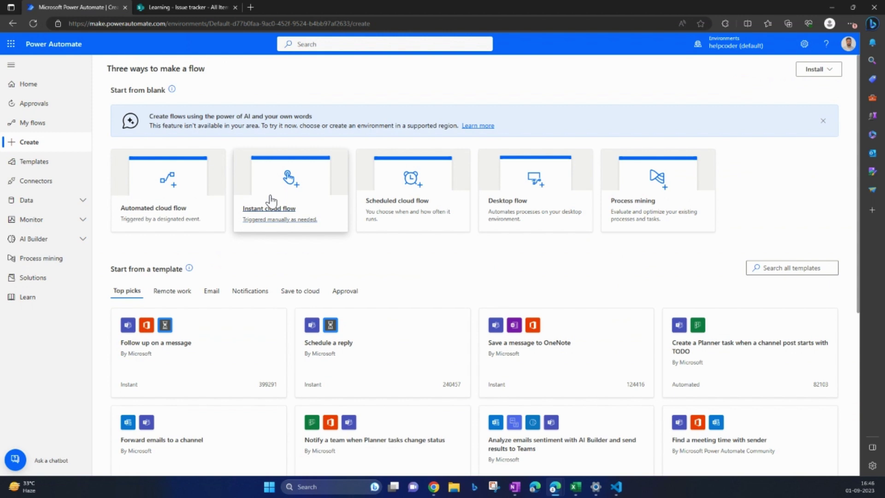
# Step: Create a manually triggered instant cloud flow named 'rollBackVersionsBulk'
pyautogui.click(172, 2)
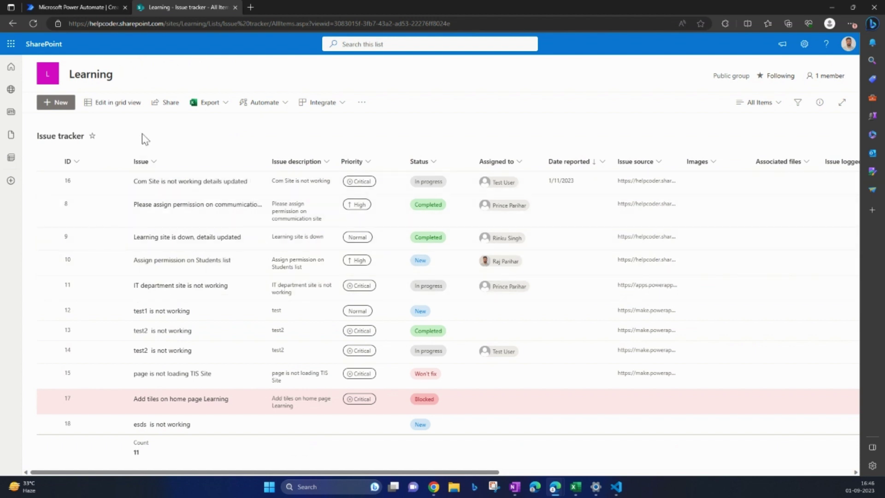
pyautogui.click(83, 7)
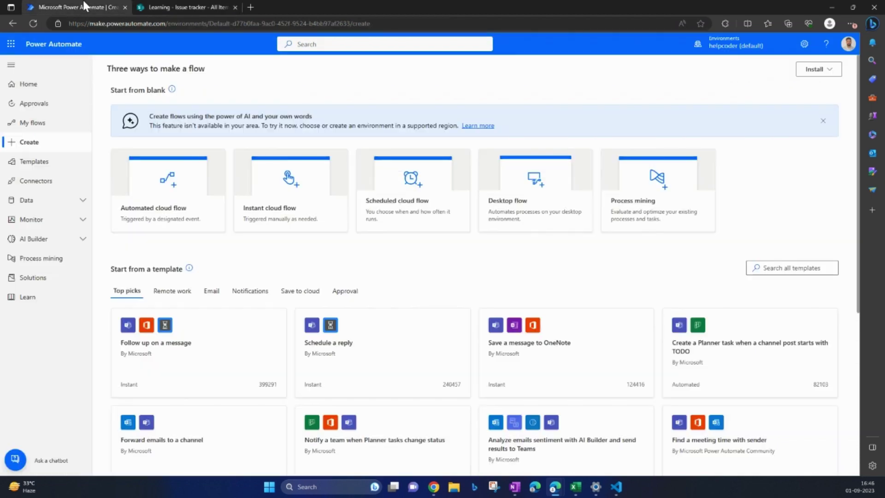
pyautogui.click(297, 190)
pyautogui.click(464, 172)
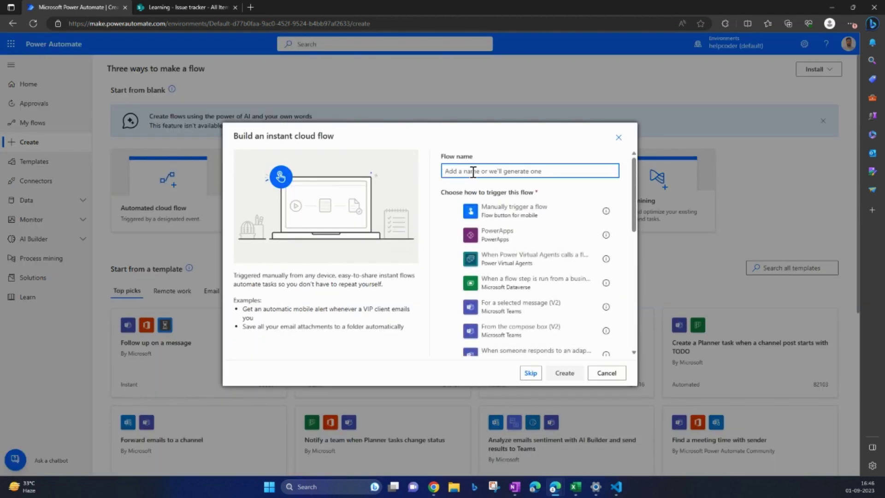
pyautogui.write('ro')
pyautogui.press('BackSpace')
pyautogui.write('o')
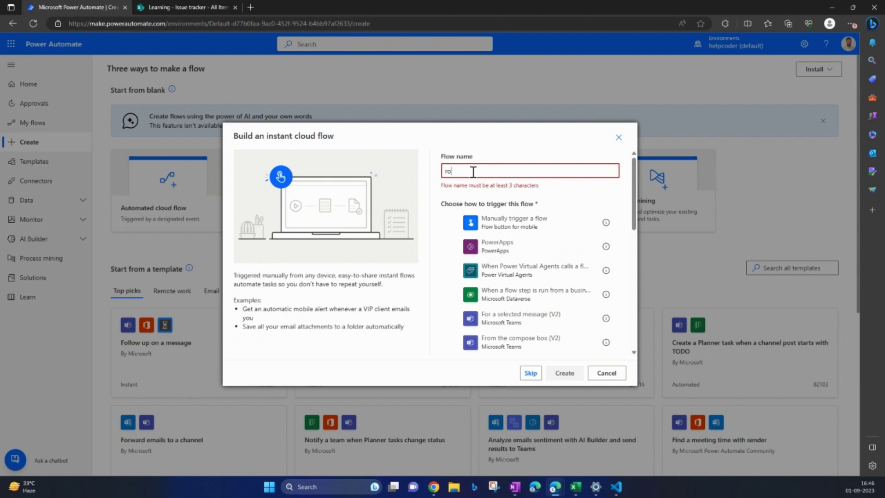
pyautogui.write('llBac')
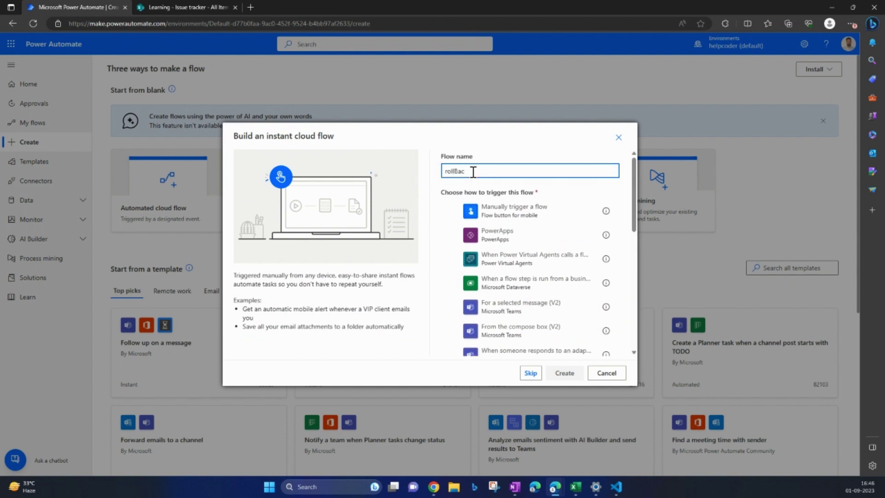
pyautogui.write('kVersionsBulk')
pyautogui.click(498, 209)
pyautogui.click(565, 373)
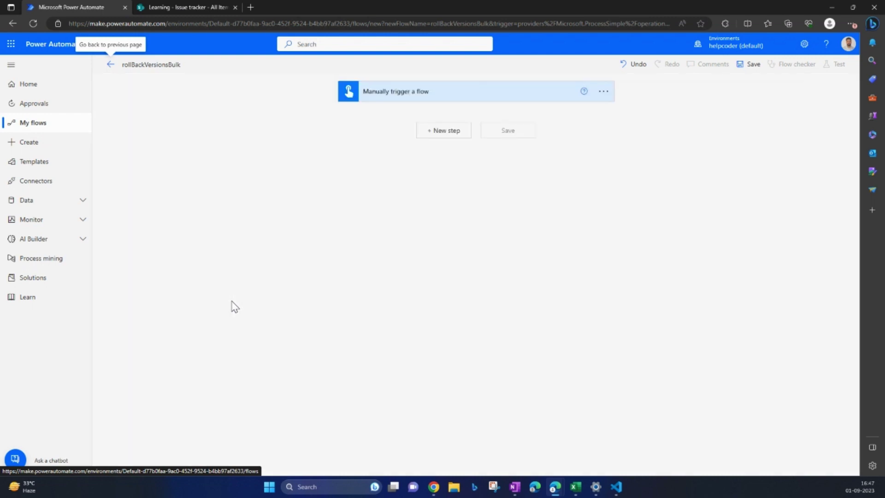
# Step: Add an Initialize variable step named arrItemIds of type Array, with value starting [16,8,9,10,11]
pyautogui.click(447, 131)
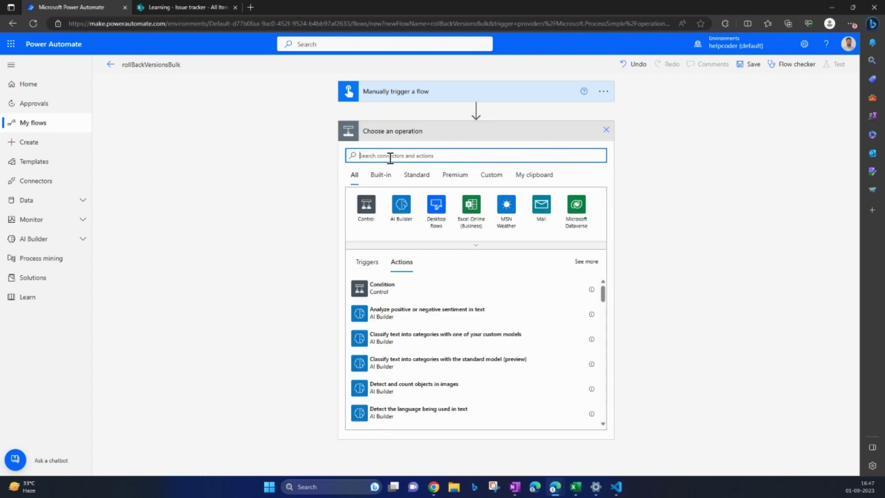
pyautogui.write('variable')
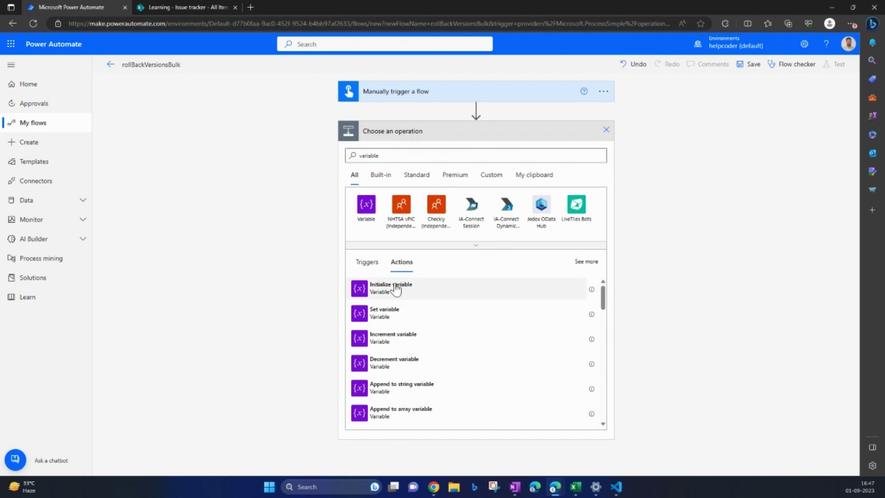
pyautogui.click(390, 287)
pyautogui.click(474, 153)
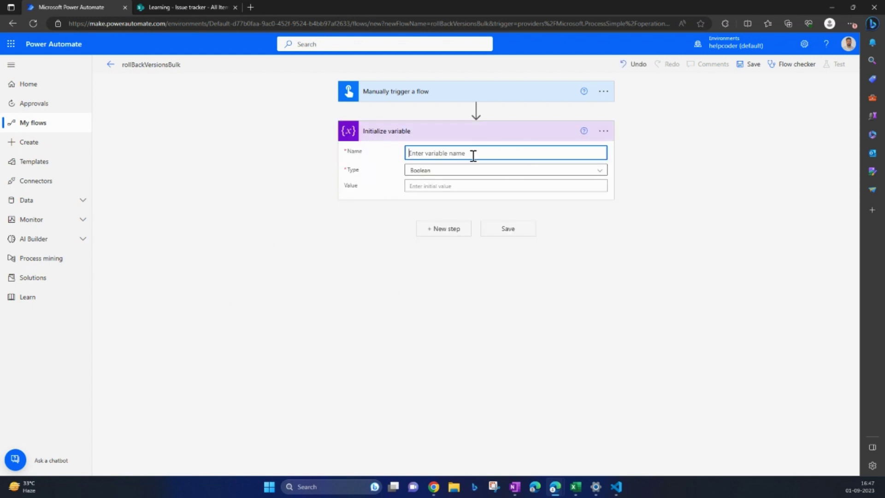
pyautogui.write('arr')
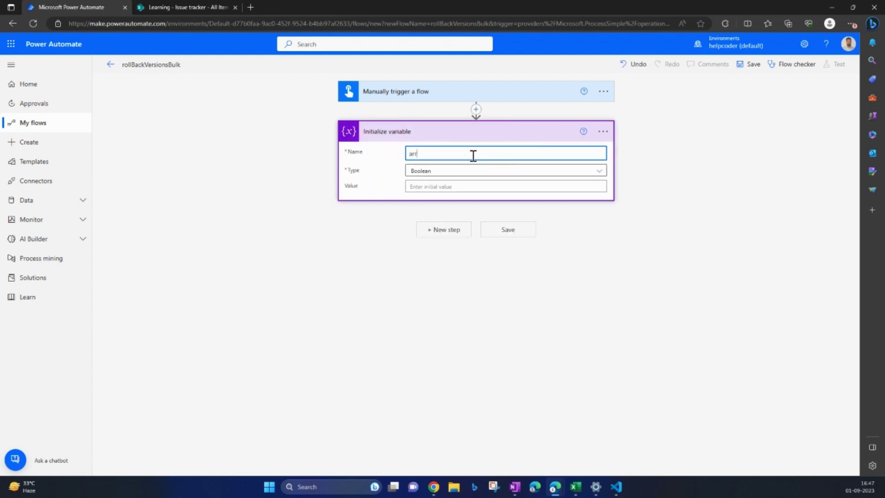
pyautogui.write('ItemIds')
pyautogui.click(448, 171)
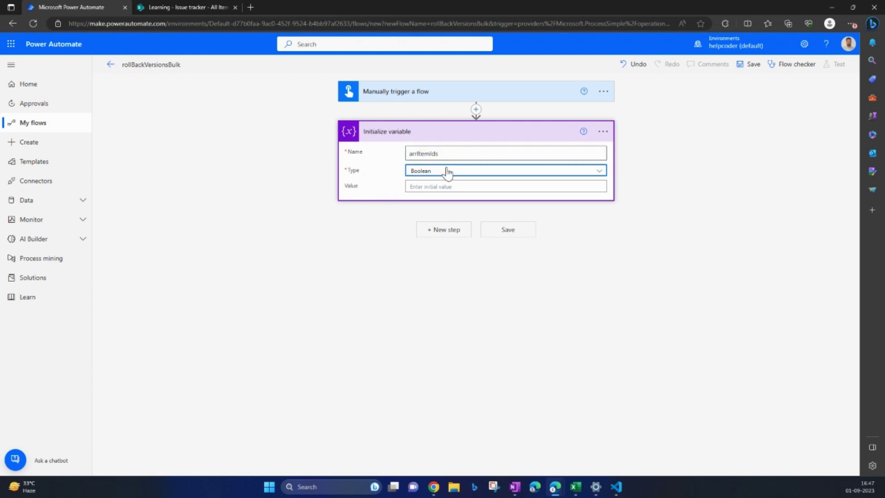
pyautogui.click(420, 271)
pyautogui.click(430, 183)
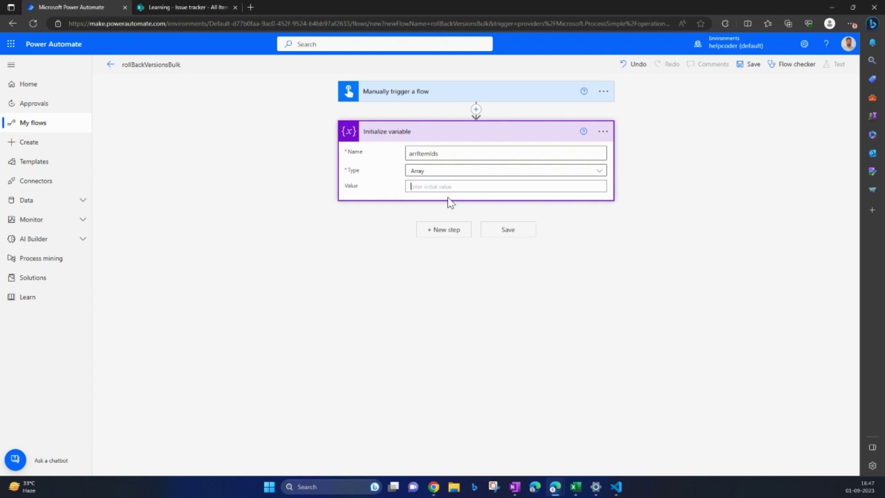
pyautogui.write('[')
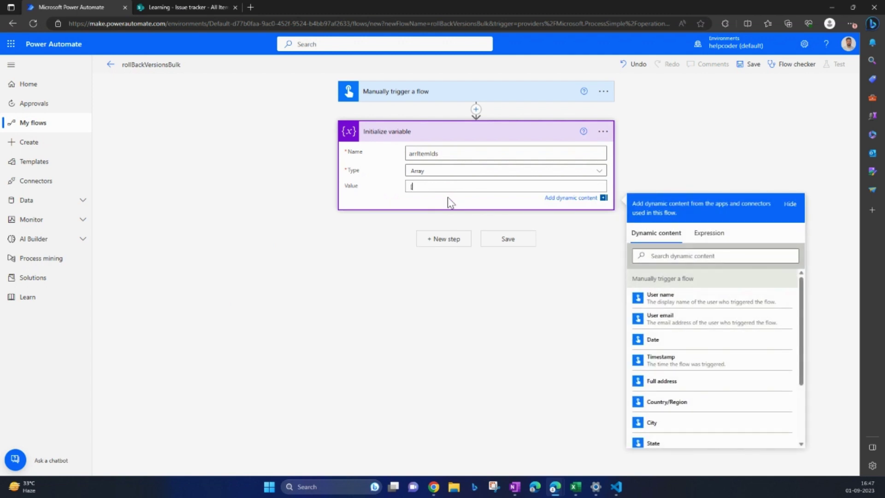
pyautogui.write('16,8,9,10,11')
# Step: Add an Apply to each loop that iterates over arrItemIds
pyautogui.click(440, 244)
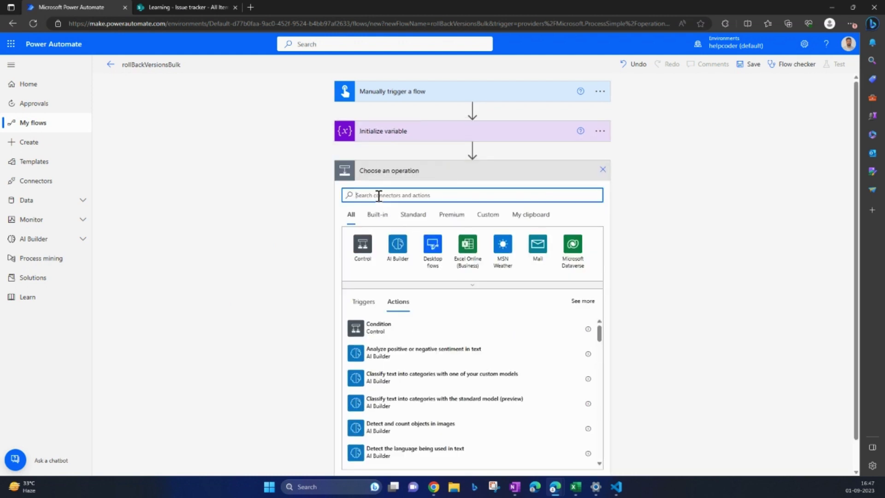
pyautogui.click(363, 246)
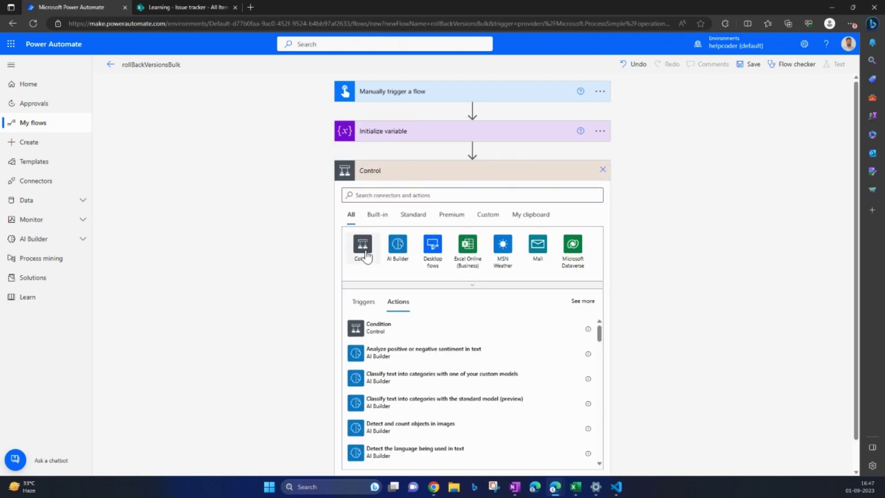
pyautogui.click(387, 275)
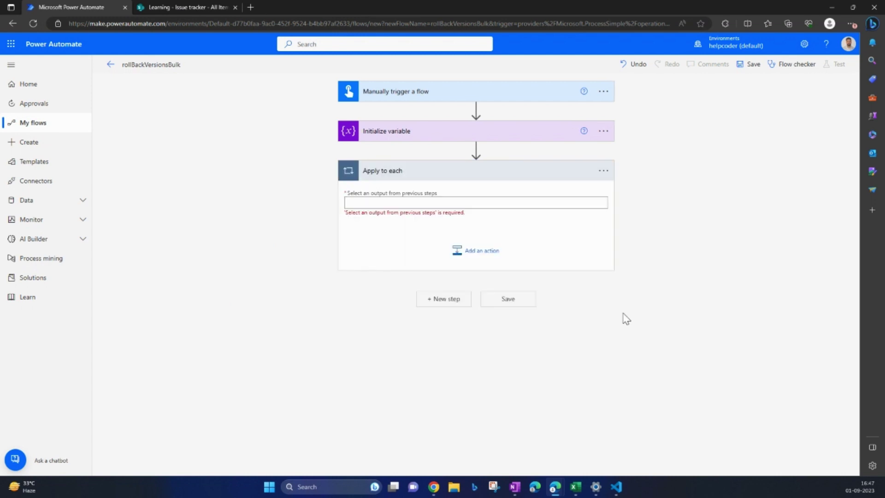
pyautogui.click(377, 202)
pyautogui.click(675, 322)
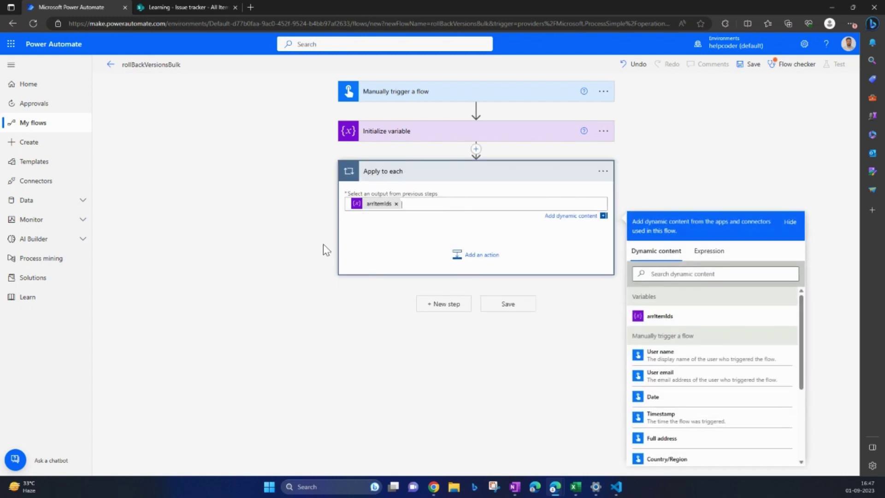
# Step: Search for 'send http' actions to add inside the loop
pyautogui.click(476, 255)
pyautogui.click(369, 253)
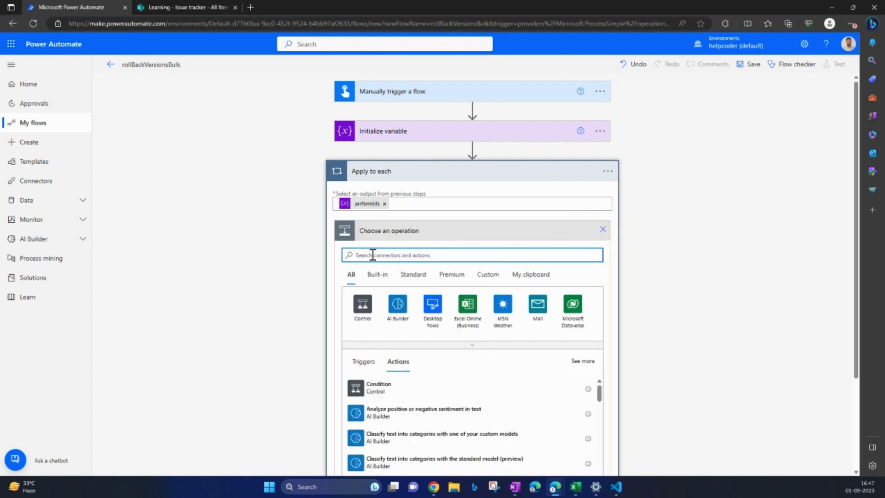
pyautogui.write('send http')
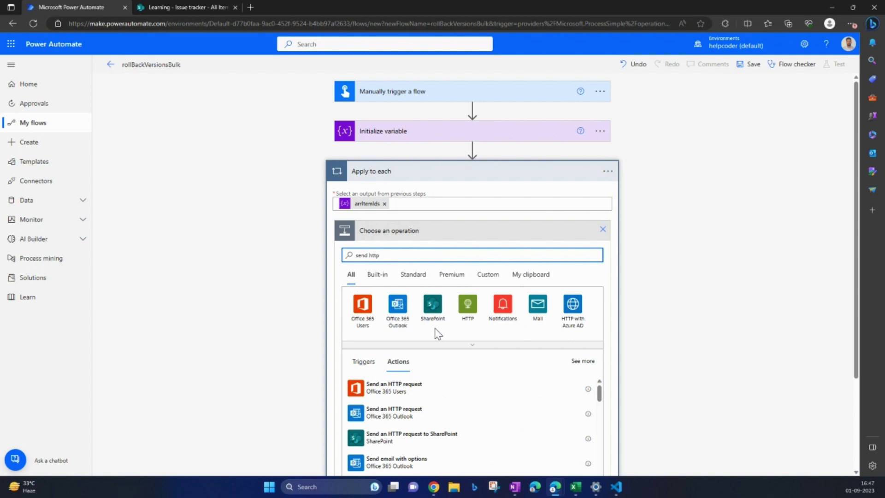
pyautogui.scroll(-2, 436, 332)
# Step: Add Send an HTTP request to SharePoint on the Learning site with Uri _api/web/lists/getByTitle('')
pyautogui.click(394, 385)
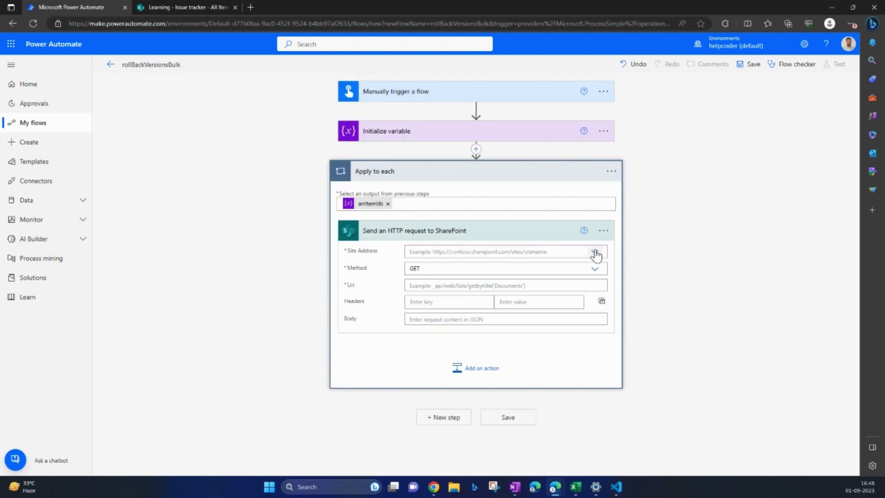
pyautogui.click(595, 252)
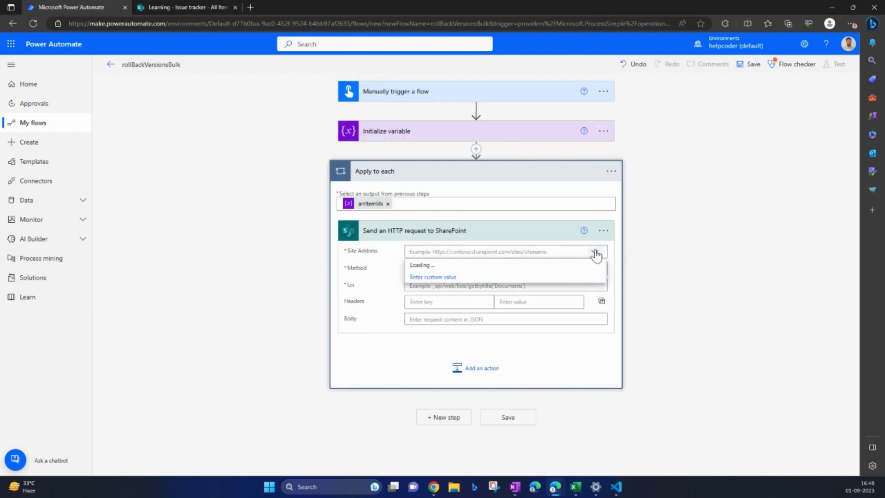
pyautogui.click(428, 288)
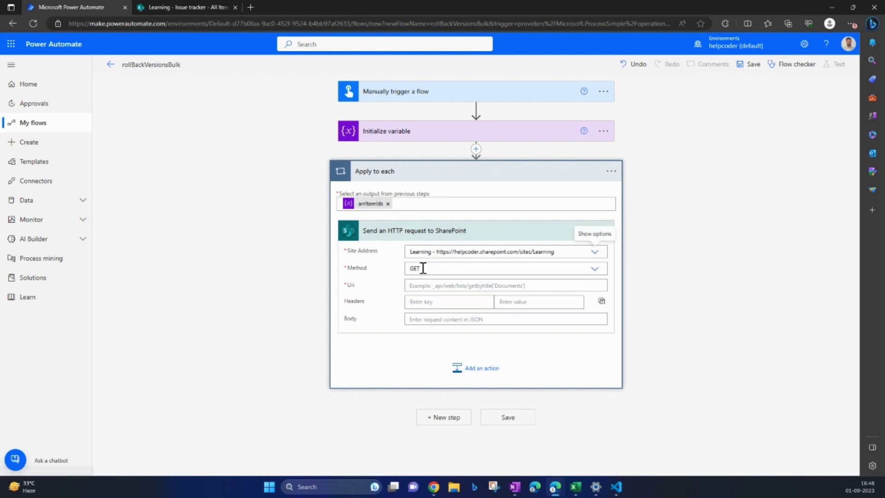
pyautogui.click(437, 285)
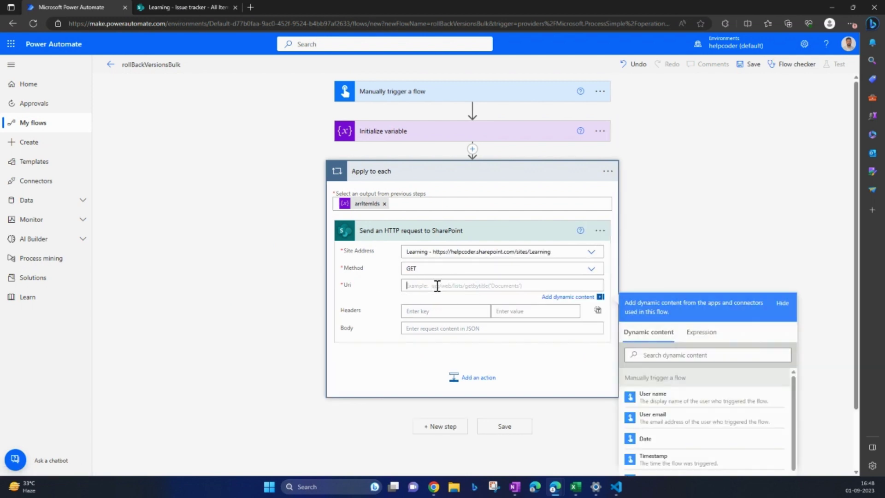
pyautogui.write('_')
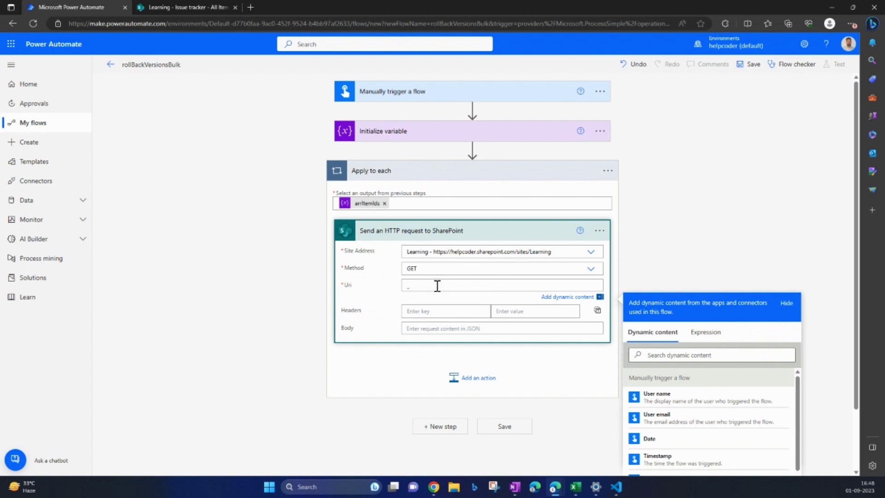
pyautogui.write('api/web/lists/getByTitl')
pyautogui.press('BackSpace')
pyautogui.write("e('')")
# Step: Copy the exact 'Issue tracker' list name from SharePoint
pyautogui.click(210, 5)
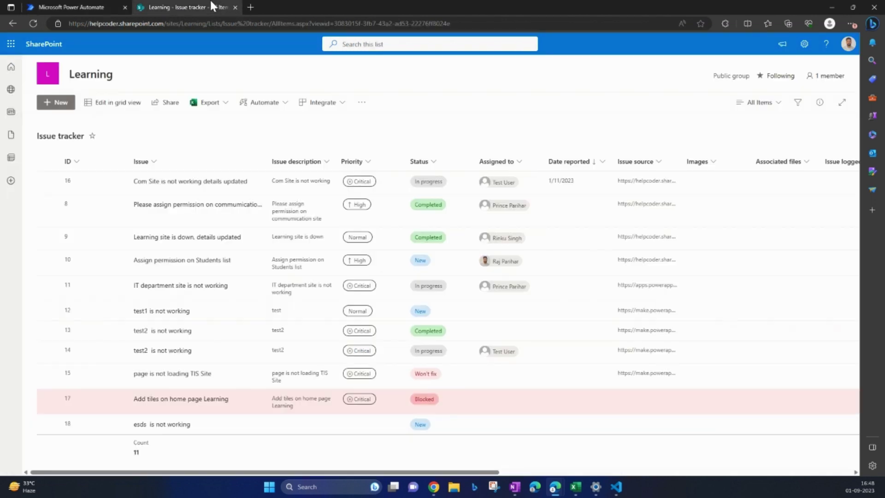
pyautogui.click(64, 138)
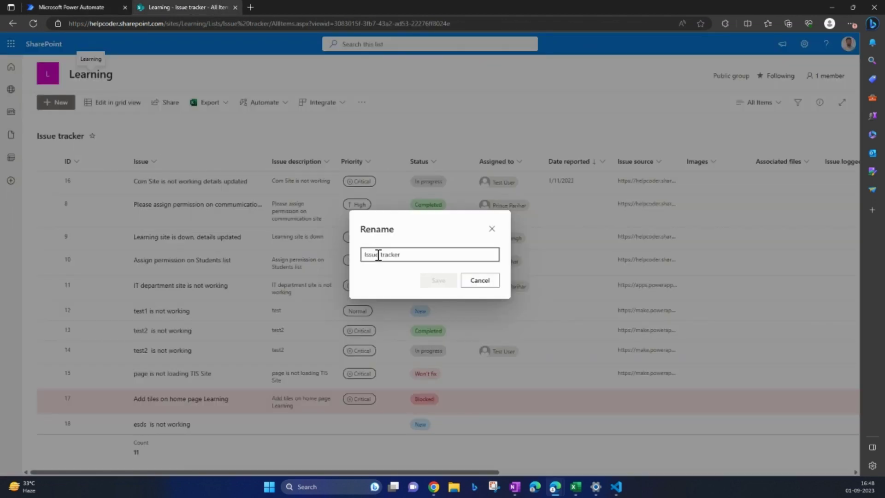
pyautogui.tripleClick(378, 254)
pyautogui.hotkey('ctrl', 'c')
pyautogui.click(479, 280)
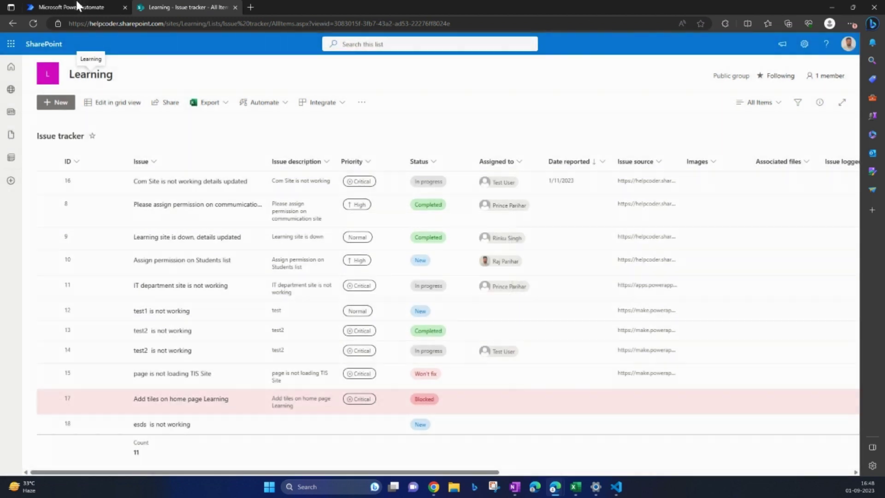
# Step: Complete the Uri as _api/web/lists/getByTitle('Issue tracker')/items(Current item)/versions and collapse the card
pyautogui.click(71, 7)
pyautogui.click(470, 286)
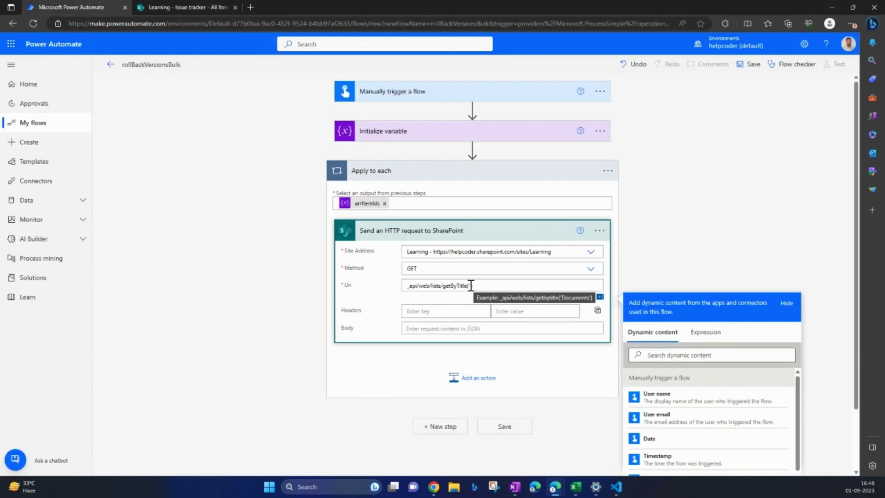
pyautogui.hotkey('ctrl', 'v')
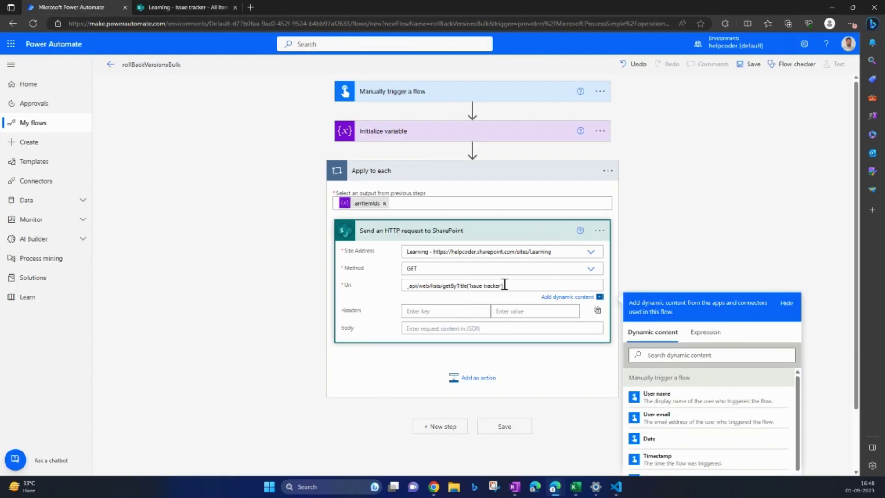
pyautogui.click(504, 284)
pyautogui.write('/items(')
pyautogui.scroll(-2, 707, 354)
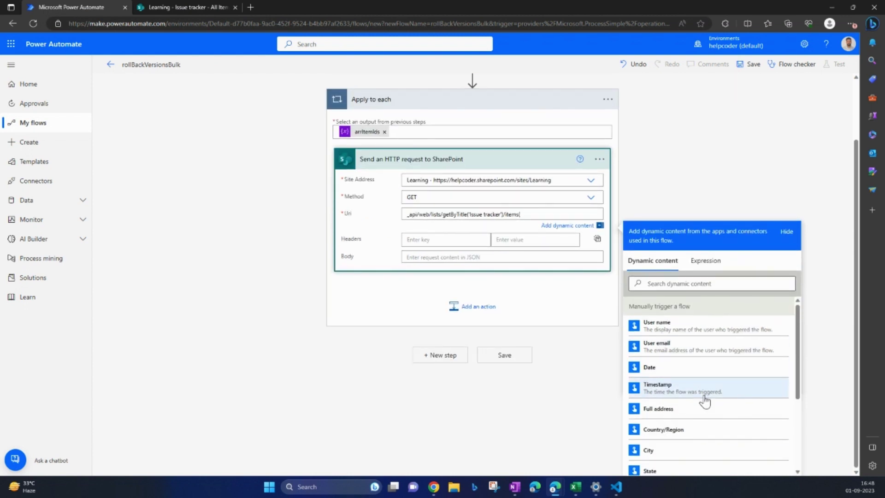
pyautogui.scroll(-3, 704, 395)
pyautogui.write('(')
pyautogui.click(659, 463)
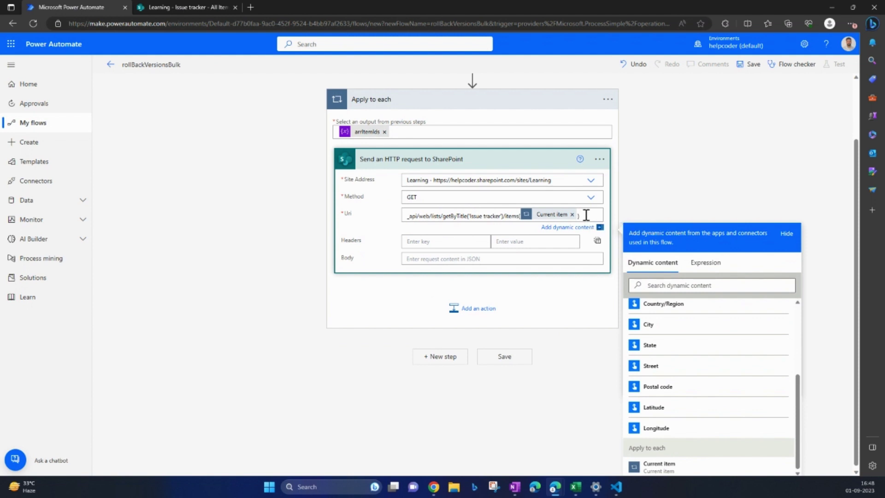
pyautogui.write(')/versions')
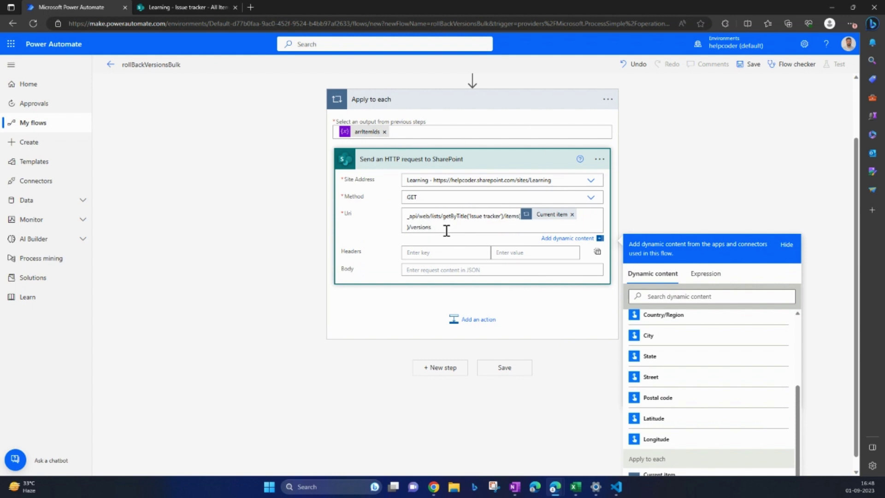
pyautogui.click(427, 164)
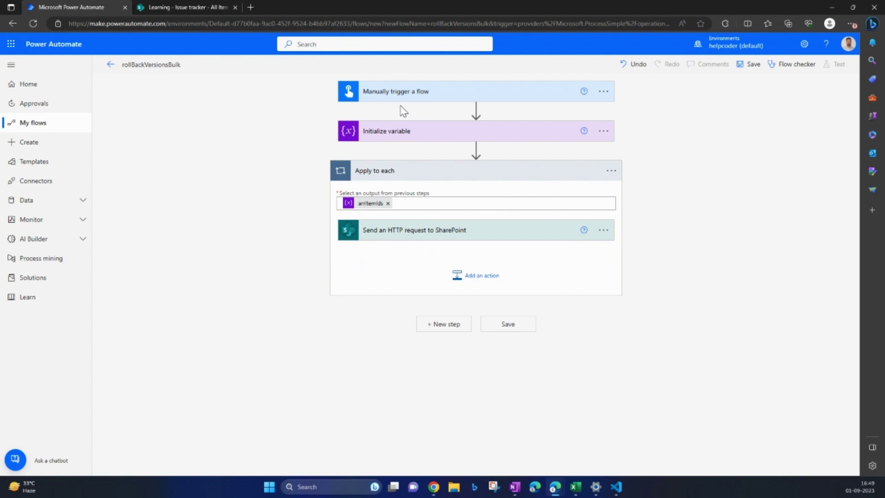
# Step: Check the arrItemIds values in the variable step, then save the flow
pyautogui.click(415, 133)
pyautogui.click(415, 133)
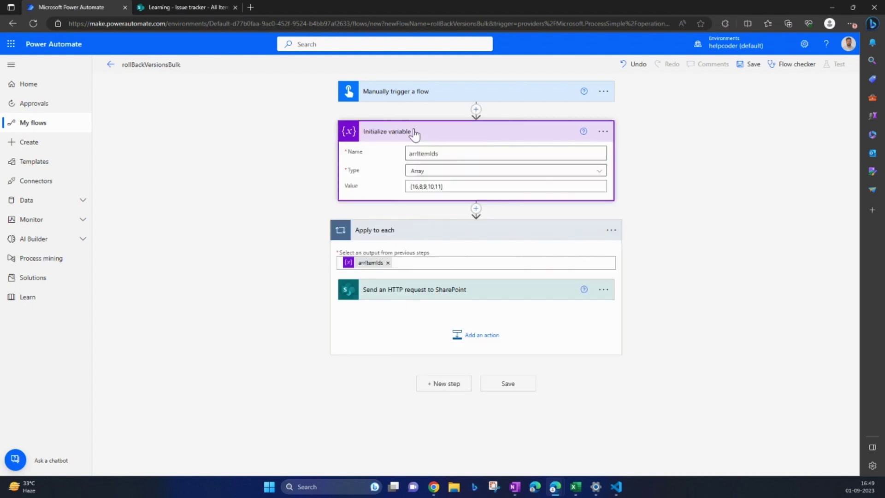
pyautogui.click(407, 129)
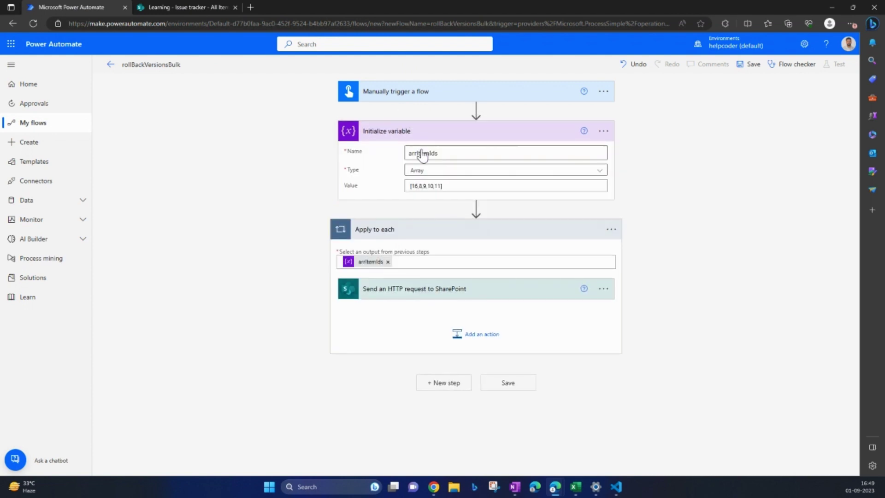
pyautogui.click(481, 277)
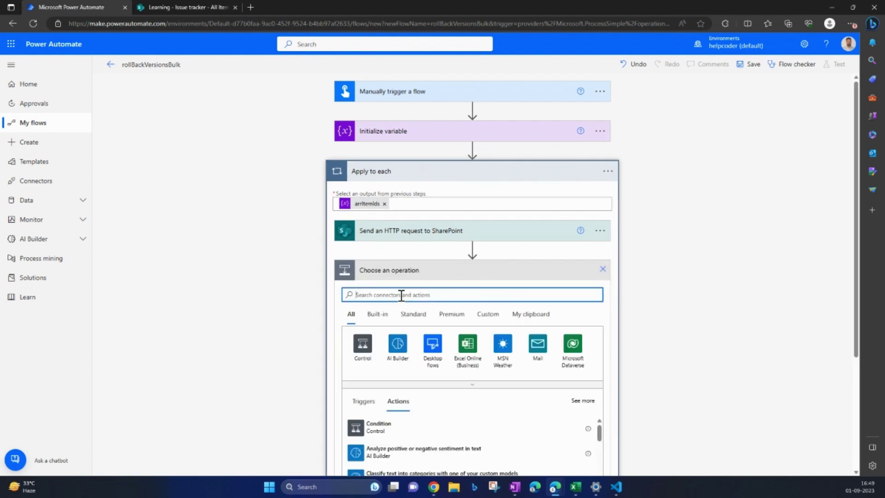
pyautogui.scroll(-3, 644, 283)
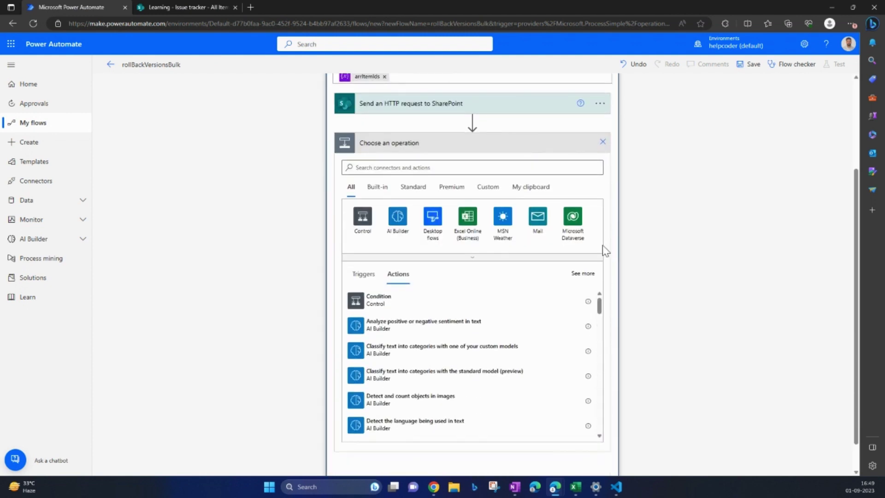
pyautogui.click(603, 142)
pyautogui.click(756, 65)
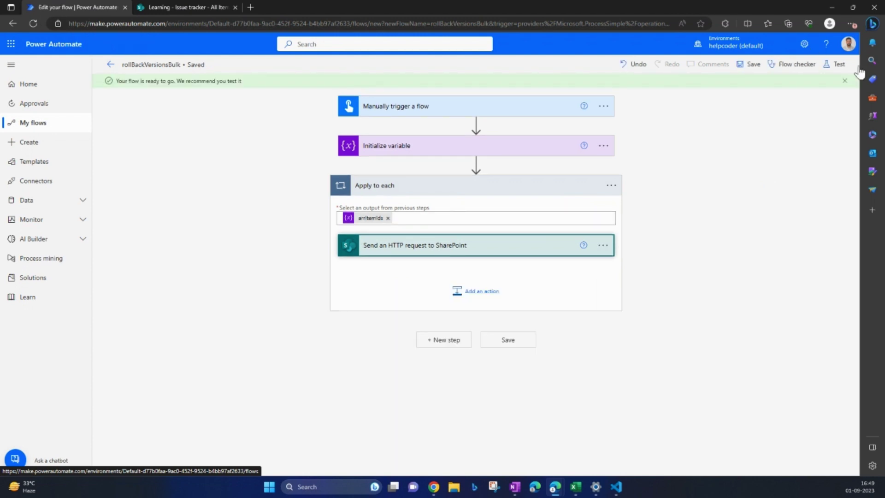
# Step: Set up a manual test run and confirm the SharePoint connection
pyautogui.click(841, 64)
pyautogui.click(715, 88)
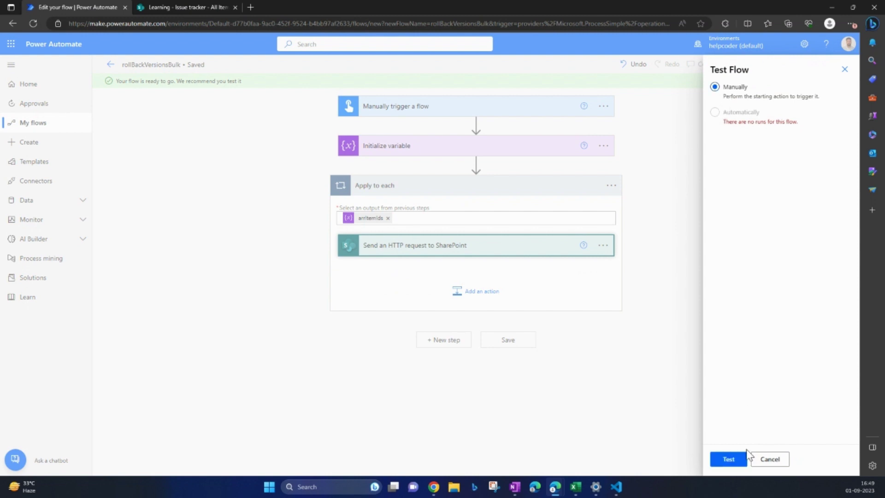
pyautogui.click(729, 459)
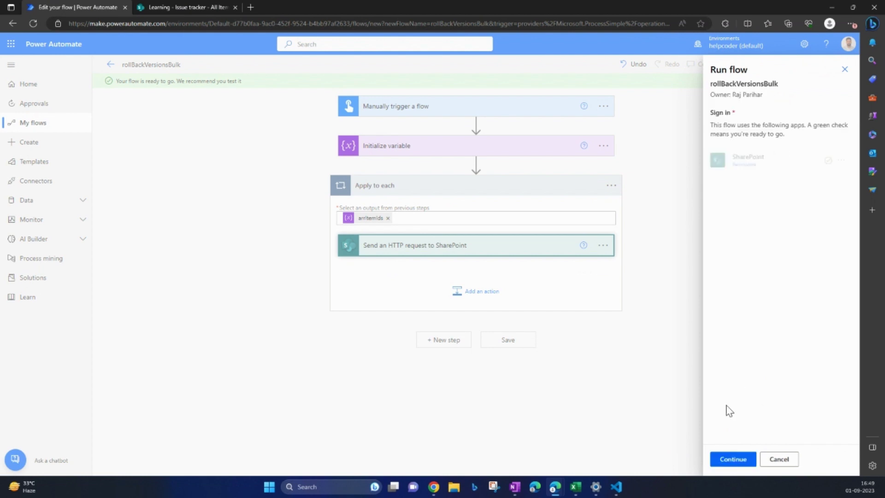
pyautogui.click(733, 460)
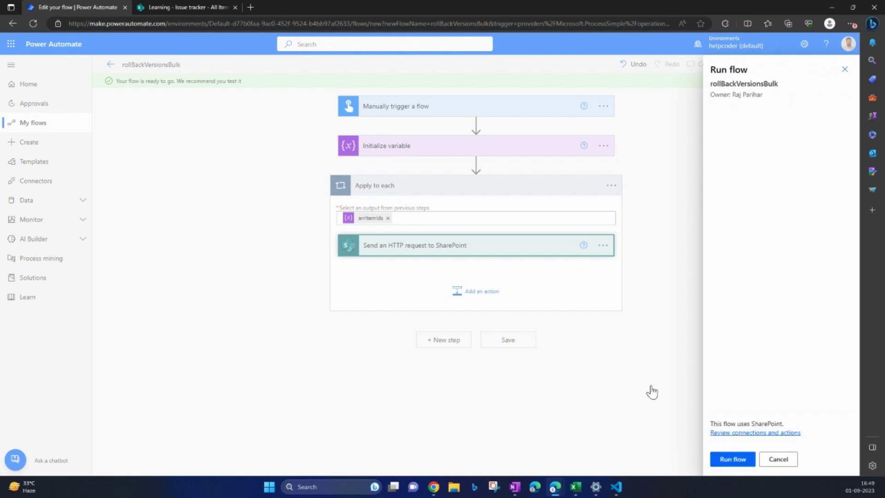
# Step: Run the flow, expand the loop's HTTP request, and select the whole response body JSON
pyautogui.click(726, 457)
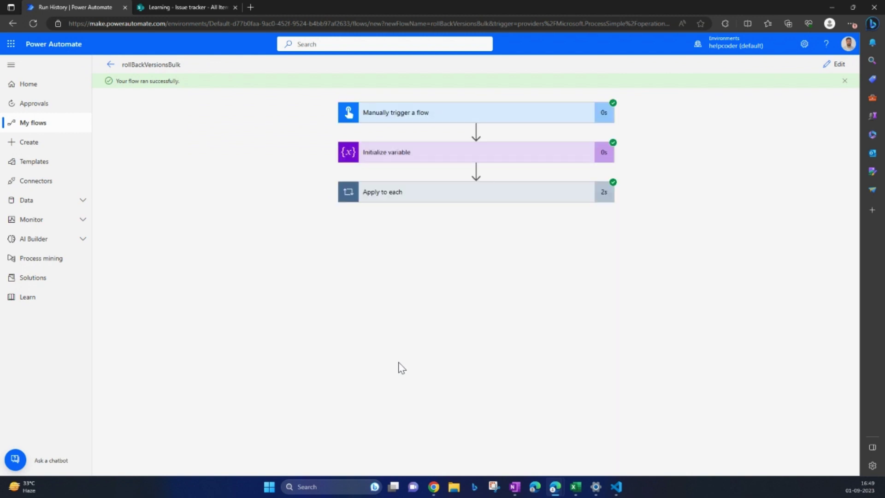
pyautogui.click(413, 189)
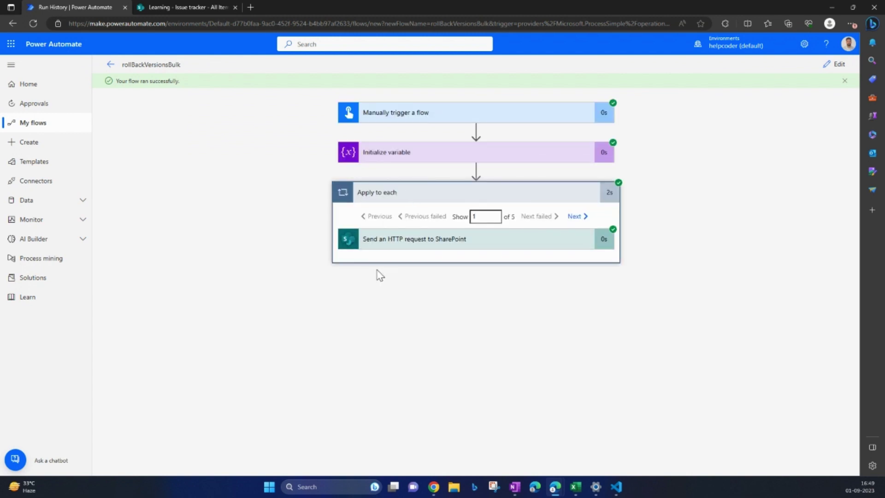
pyautogui.click(416, 240)
pyautogui.scroll(-2, 418, 240)
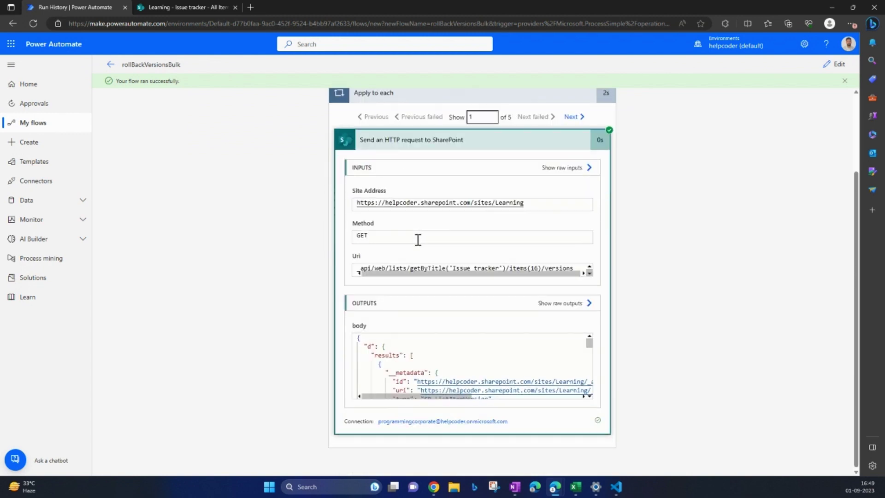
pyautogui.click(386, 354)
pyautogui.hotkey('ctrl', 'a')
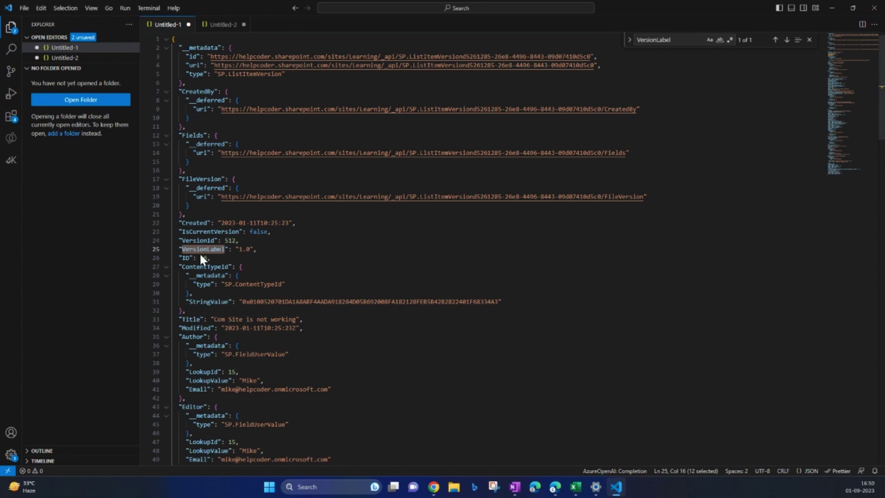
# Step: Replace the VS Code document with item 16's pasted versions JSON
pyautogui.click(423, 241)
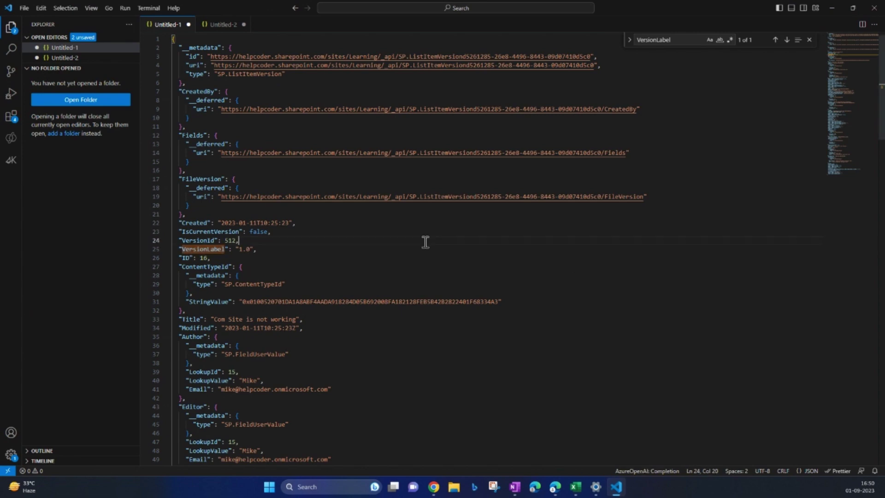
pyautogui.hotkey('ctrl', 'a')
pyautogui.press('BackSpace')
pyautogui.hotkey('ctrl', 'v')
pyautogui.scroll(10, 417, 245)
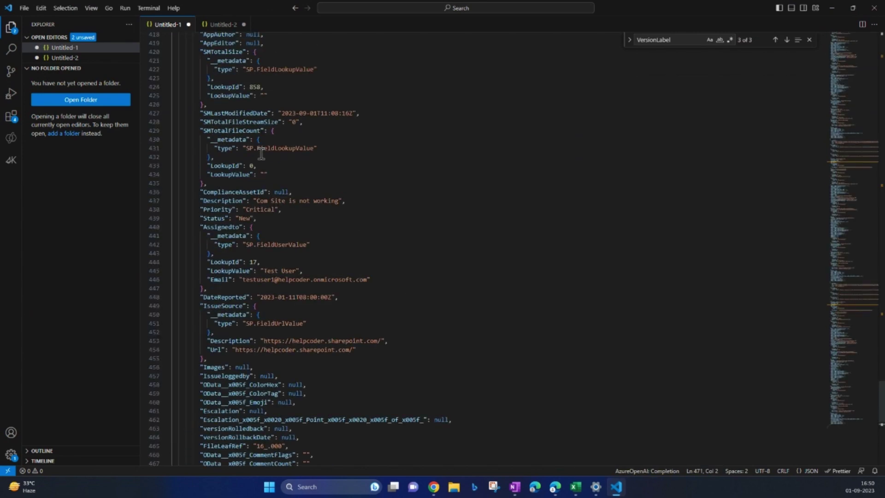
pyautogui.scroll(20, 261, 154)
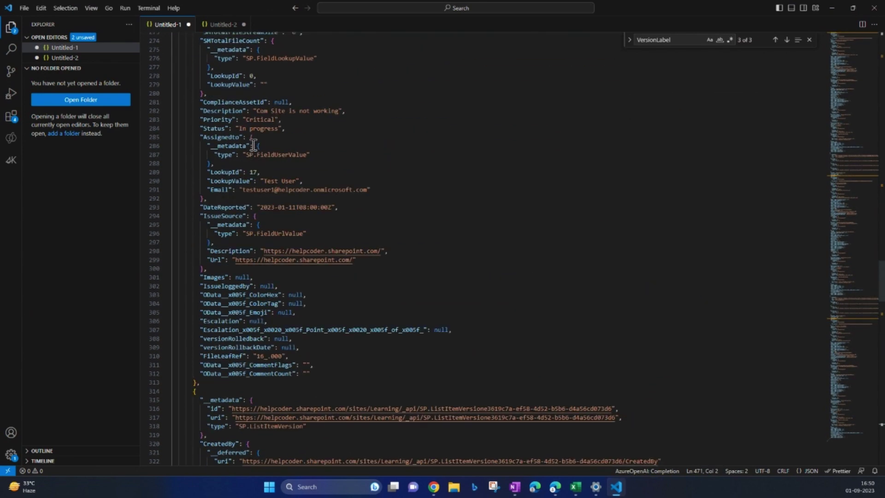
pyautogui.scroll(20, 252, 144)
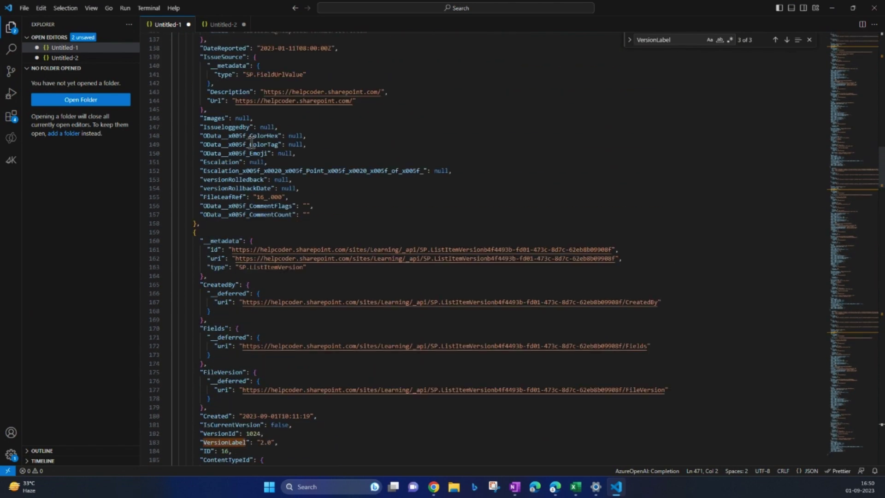
pyautogui.scroll(20, 249, 138)
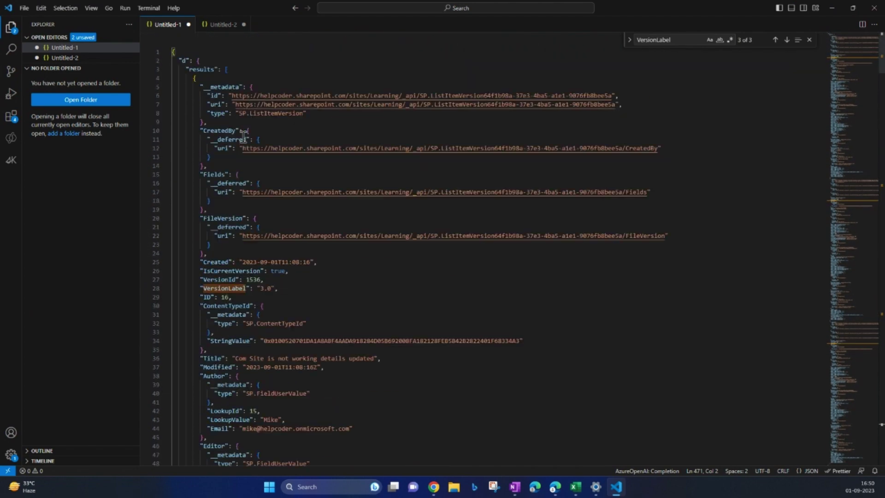
pyautogui.click(332, 135)
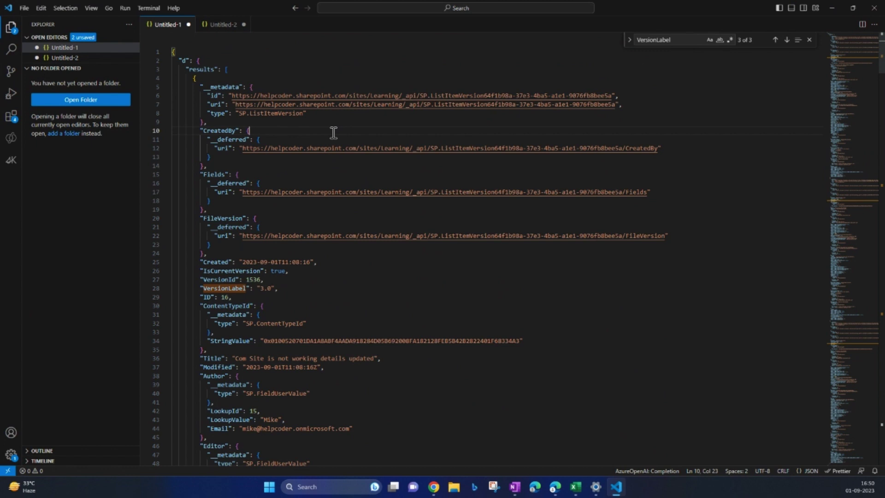
# Step: Inspect the VersionLabel 3.0, 2.0 and 1.0 records, then return to Power Automate
pyautogui.doubleClick(224, 289)
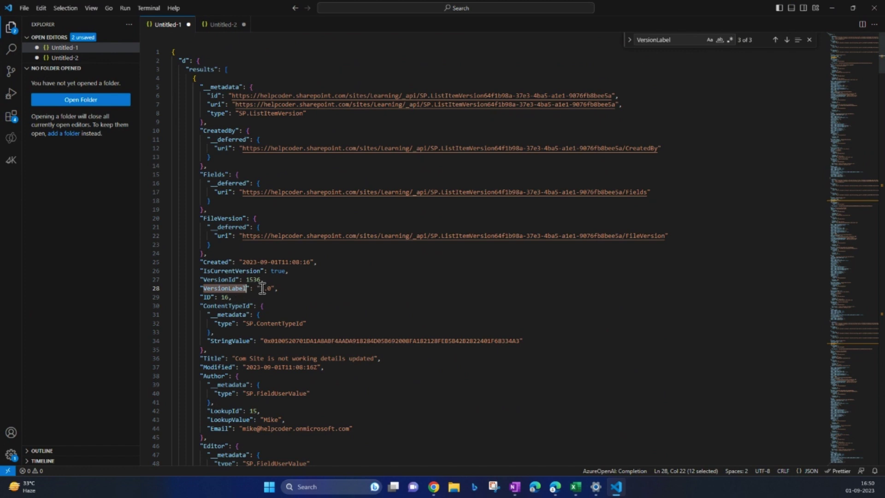
pyautogui.moveTo(257, 288); pyautogui.dragTo(273, 288)
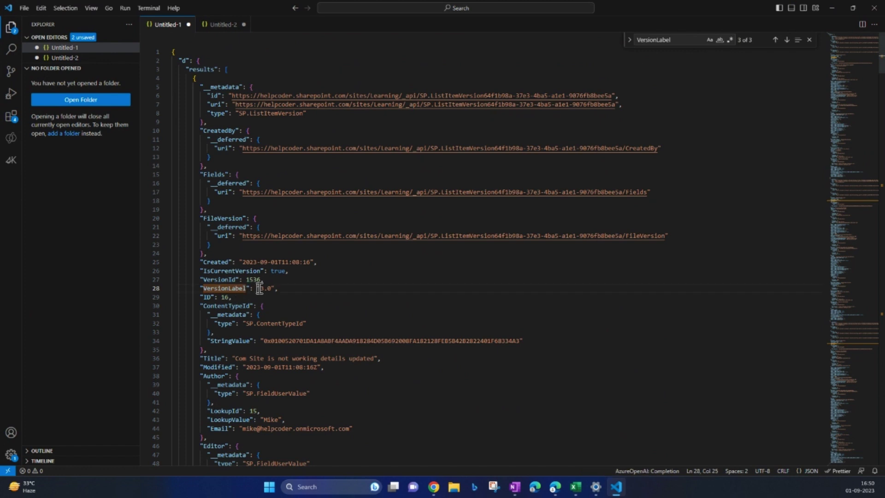
pyautogui.click(297, 313)
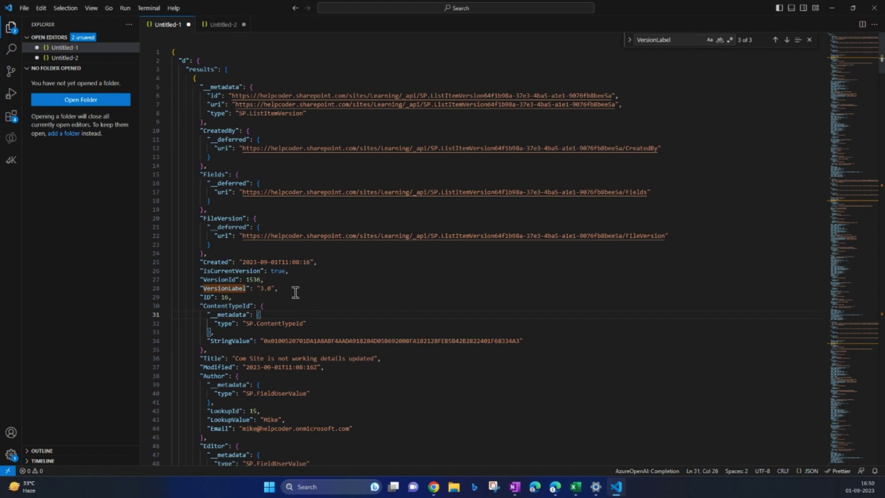
pyautogui.click(666, 42)
pyautogui.hotkey('shift', 'Return')
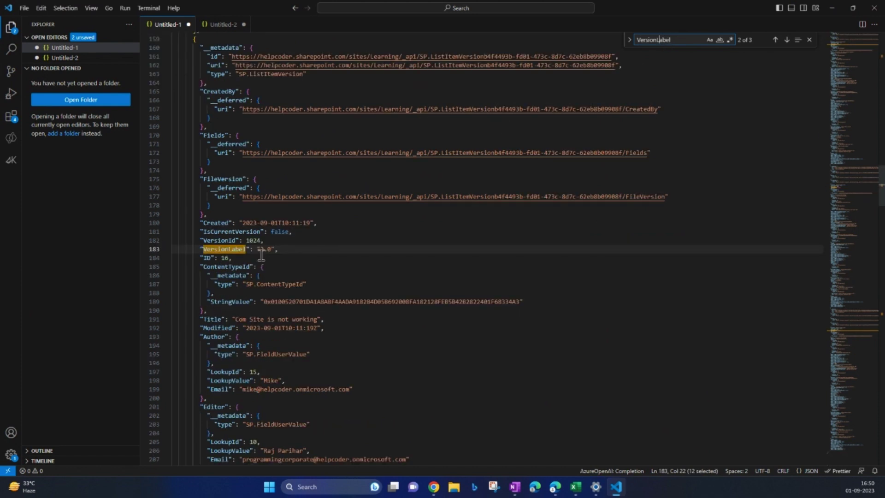
pyautogui.moveTo(201, 266); pyautogui.dragTo(264, 389)
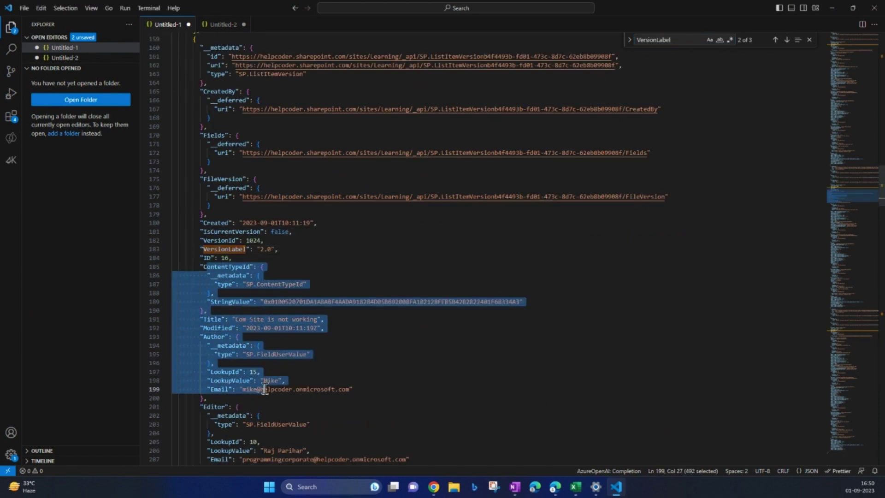
pyautogui.click(676, 37)
pyautogui.press('Return')
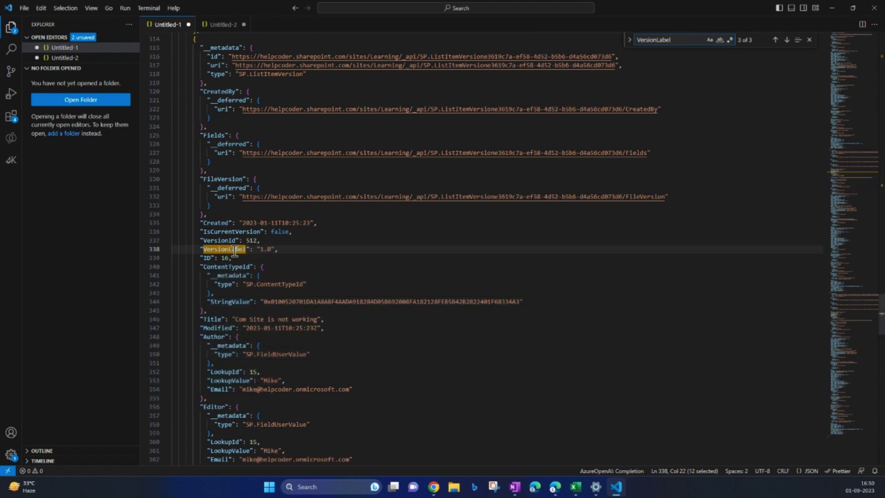
pyautogui.moveTo(259, 249); pyautogui.dragTo(266, 249)
pyautogui.moveTo(223, 300); pyautogui.dragTo(278, 416)
pyautogui.click(279, 416)
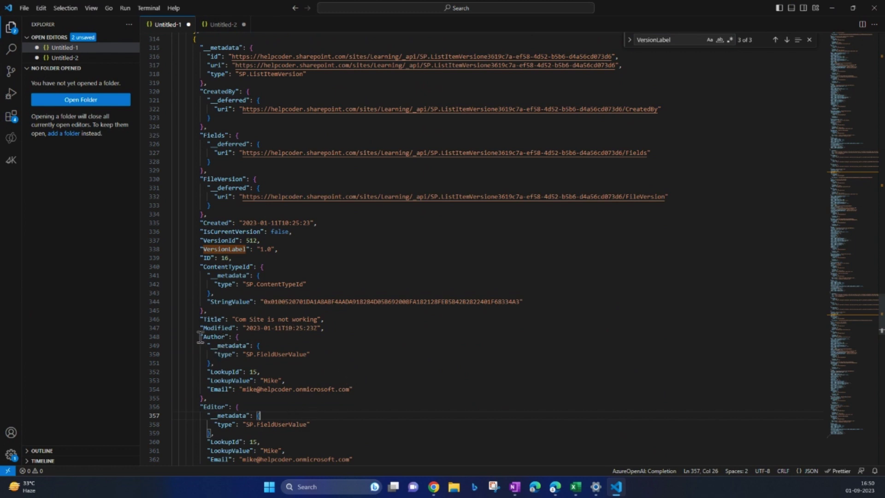
pyautogui.scroll(-2, 255, 336)
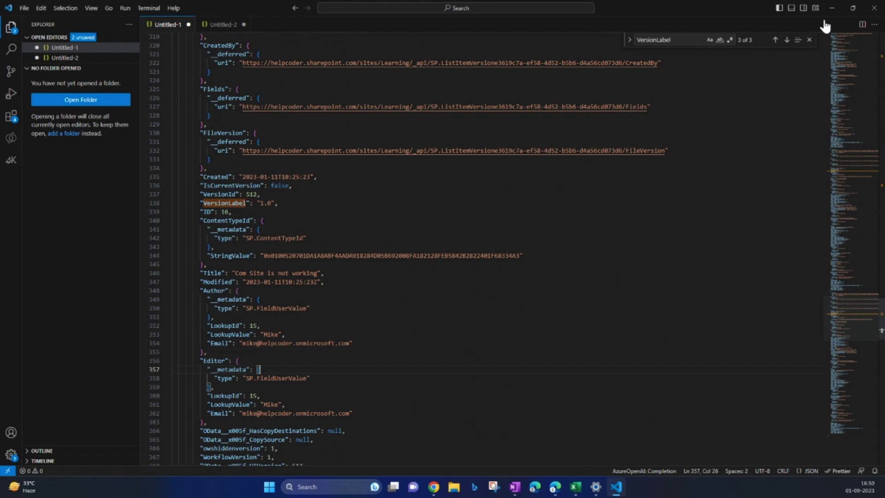
pyautogui.hotkey('alt', 'Tab')
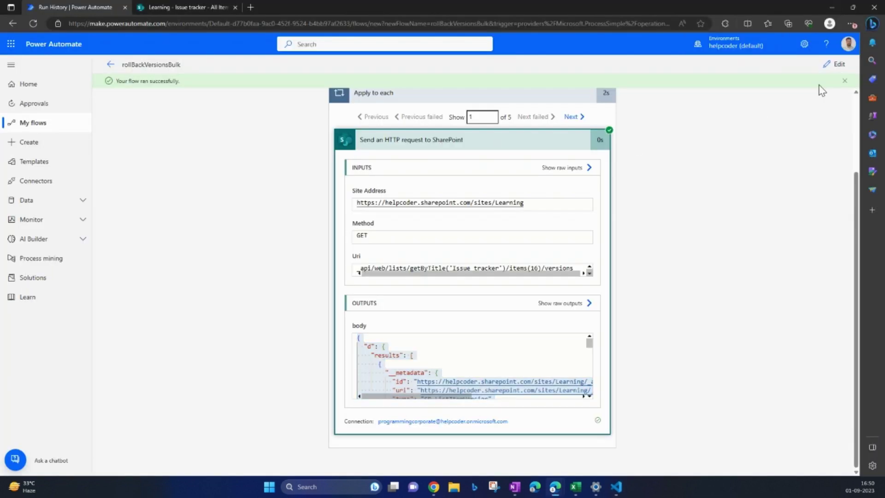
# Step: Edit the flow, begin adding a Compose action inside Apply to each, then return to VS Code
pyautogui.click(838, 65)
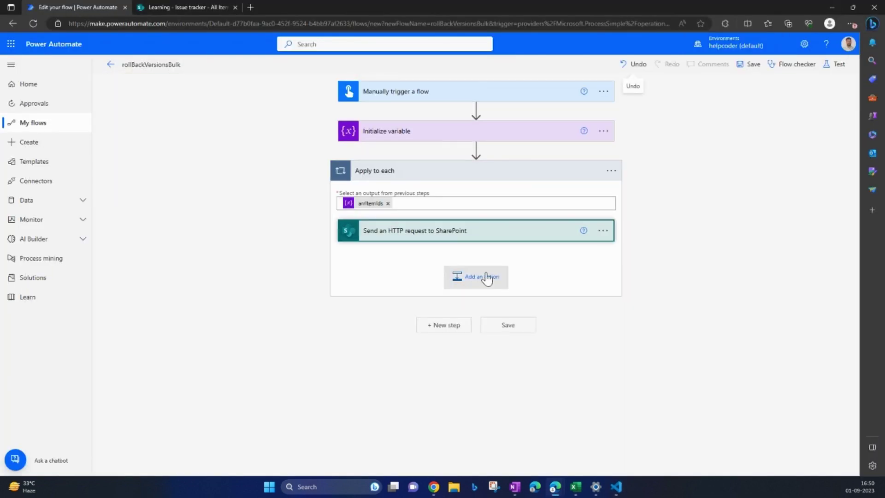
pyautogui.click(487, 277)
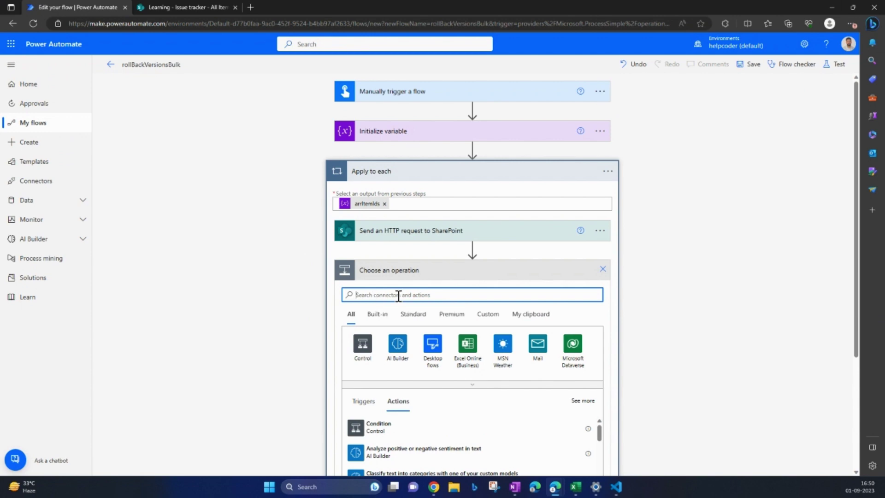
pyautogui.write('d')
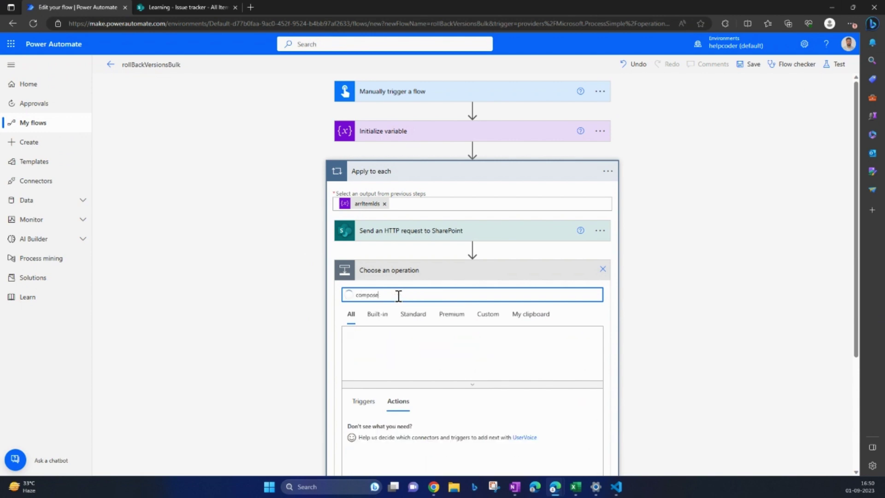
pyautogui.hotkey('alt', 'Tab')
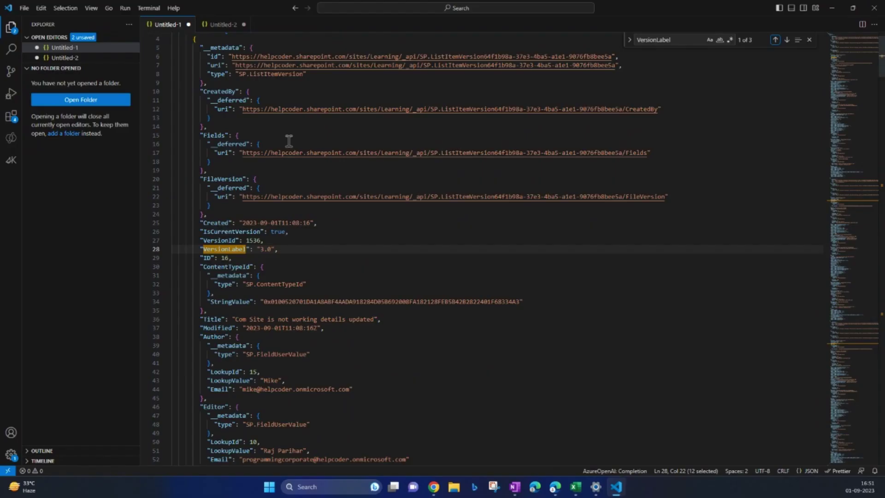
# Step: Jump through the VersionLabel matches in the versions JSON, back to version 2.0, then minimize VS Code
pyautogui.click(787, 41)
pyautogui.click(787, 40)
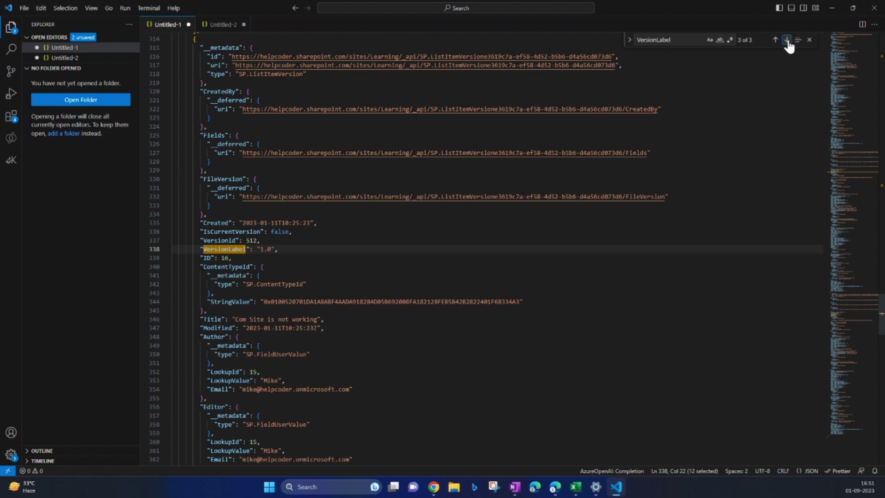
pyautogui.click(225, 251)
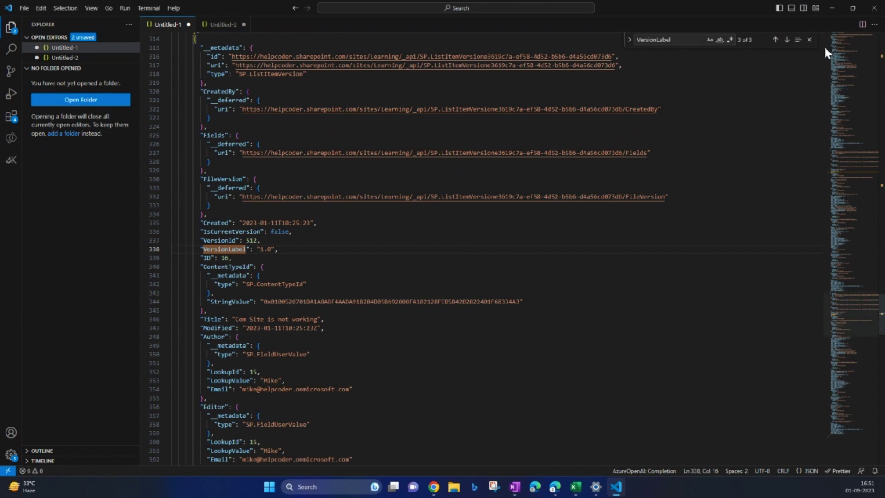
pyautogui.scroll(4, 336, 259)
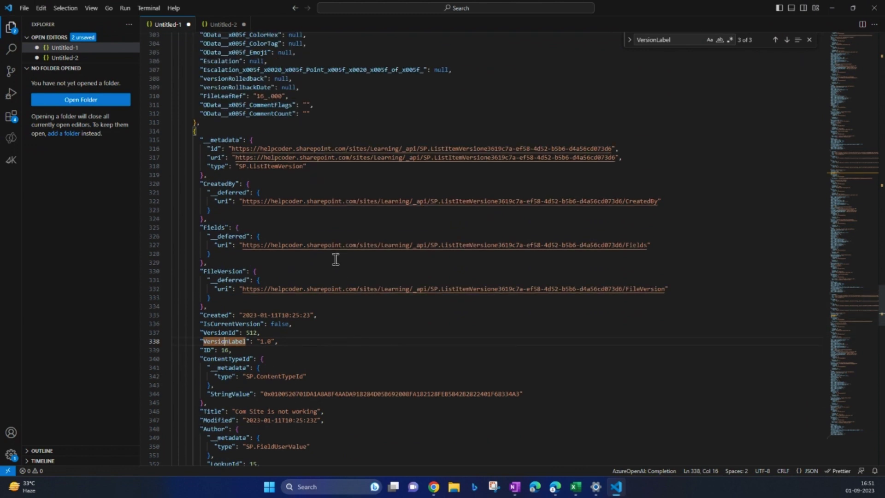
pyautogui.click(775, 40)
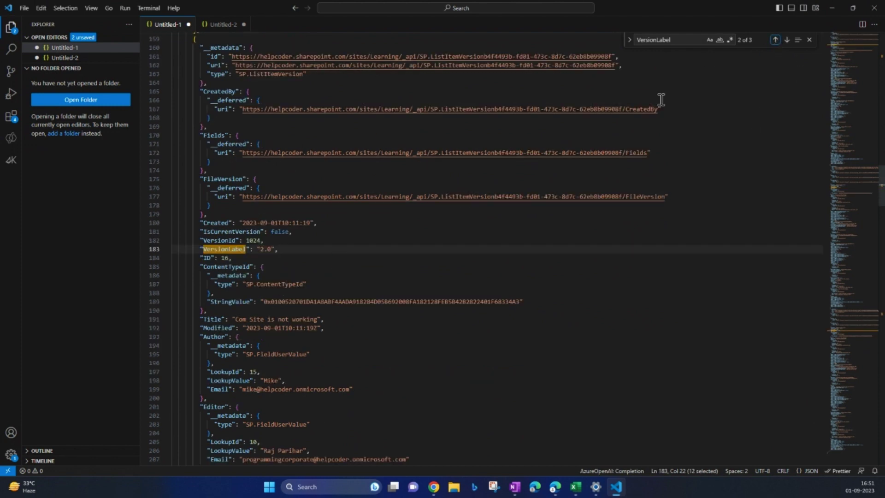
pyautogui.click(833, 6)
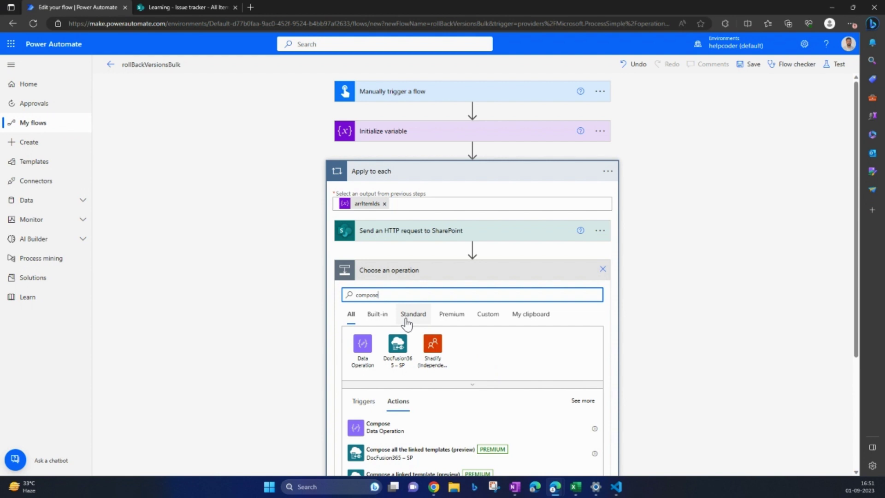
# Step: Add a Compose action in the loop and insert the HTTP request body into its Inputs
pyautogui.click(379, 431)
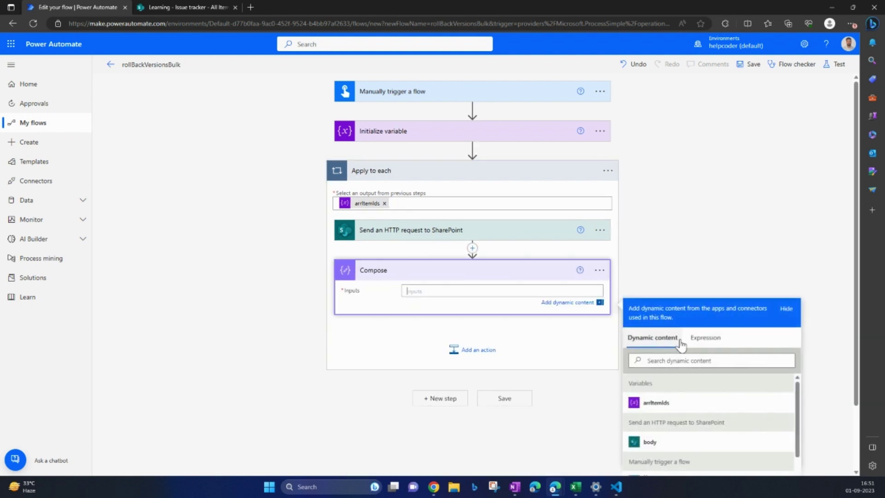
pyautogui.scroll(-2, 694, 406)
pyautogui.scroll(1, 691, 404)
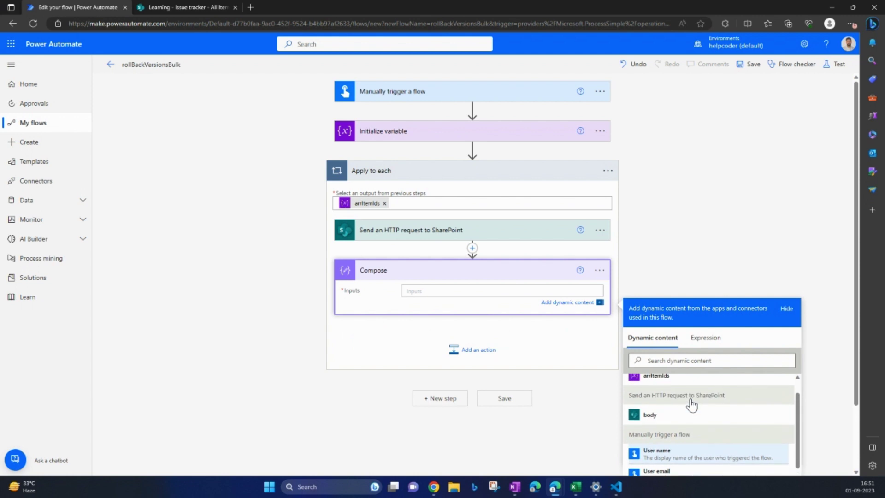
pyautogui.click(671, 417)
# Step: Peek at the Compose code to copy the body('Send_an_HTTP_request_to_SharePoint') reference
pyautogui.click(600, 271)
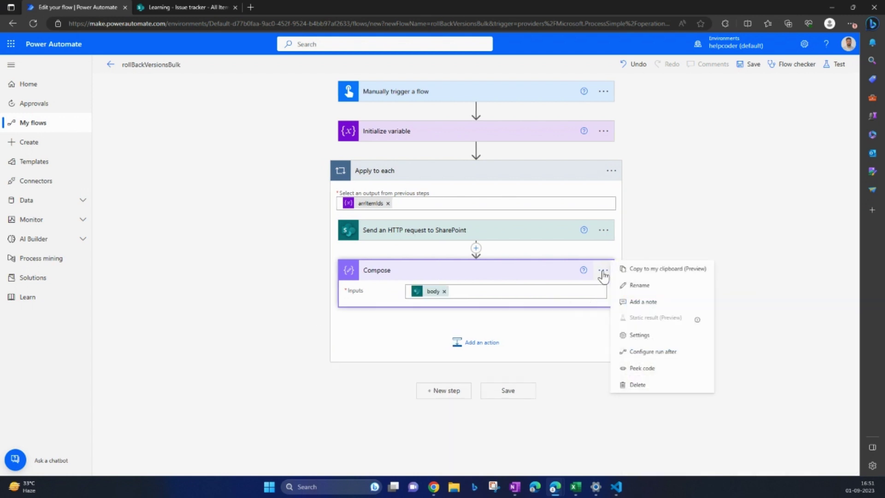
pyautogui.click(656, 372)
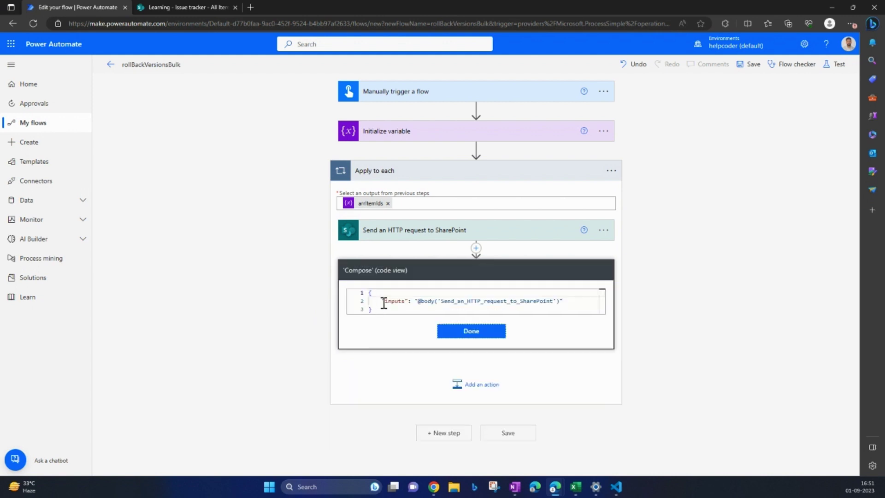
pyautogui.moveTo(419, 301); pyautogui.dragTo(560, 302)
pyautogui.hotkey('ctrl', 'c')
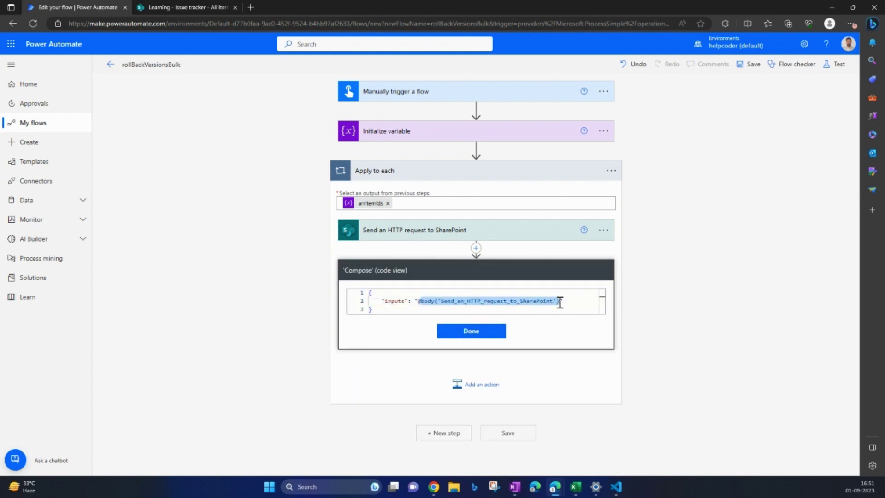
pyautogui.click(471, 331)
# Step: Replace the Compose Inputs with Last(body('Send_an_HTTP_request_to_SharePoint')?['d']?['result'])
pyautogui.click(446, 291)
pyautogui.click(509, 295)
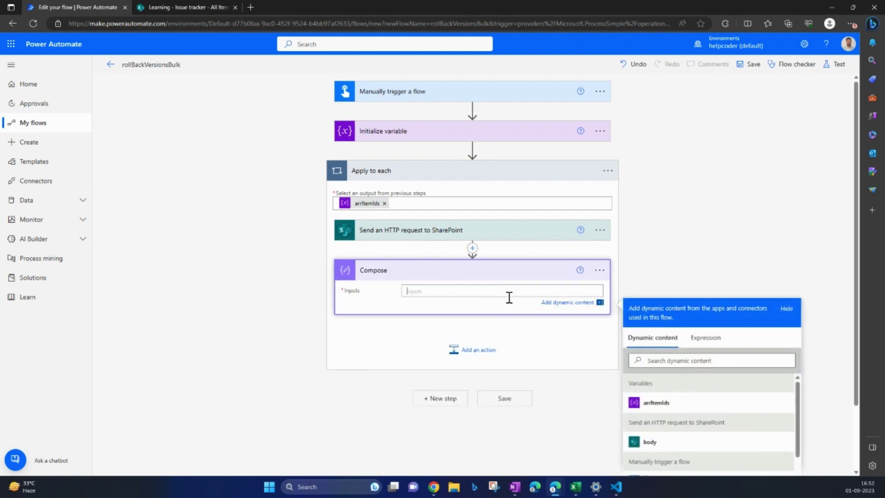
pyautogui.click(706, 339)
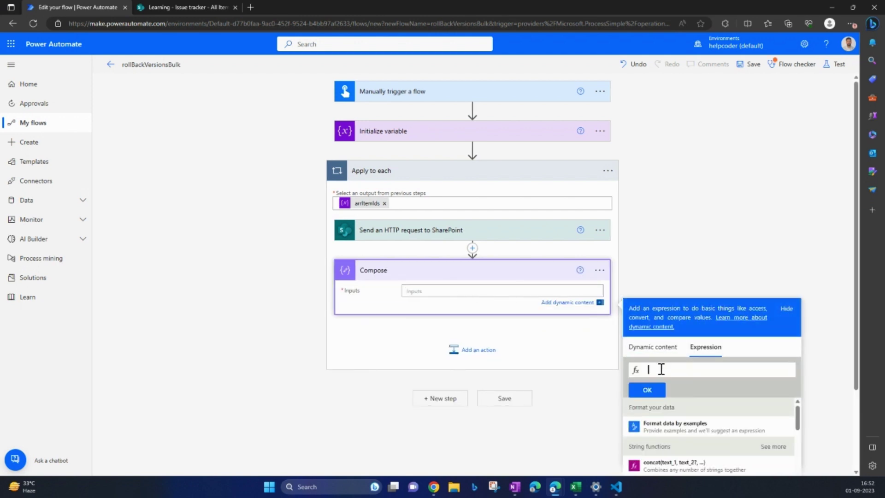
pyautogui.hotkey('ctrl', 'v')
pyautogui.write("?['")
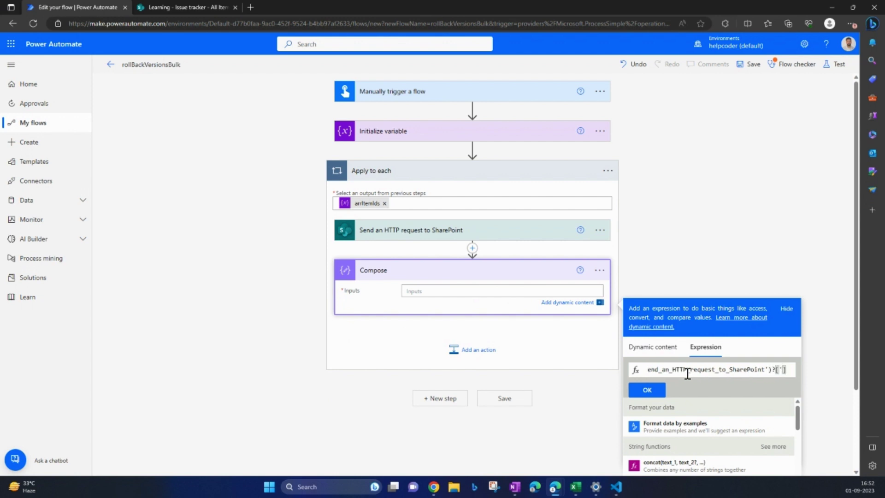
pyautogui.write("d'")
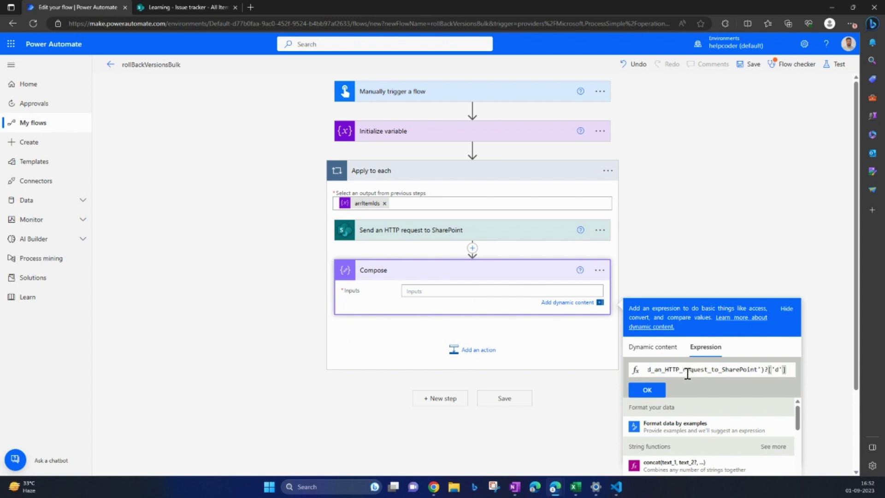
pyautogui.write(']?')
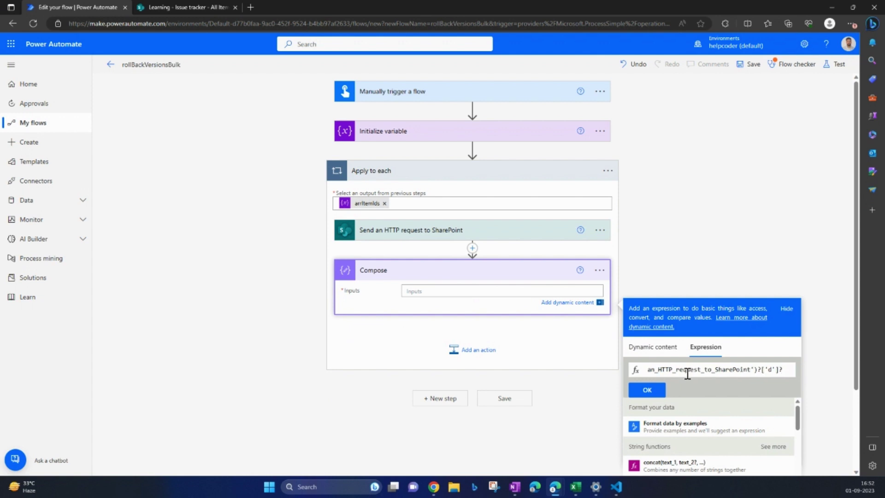
pyautogui.write("['")
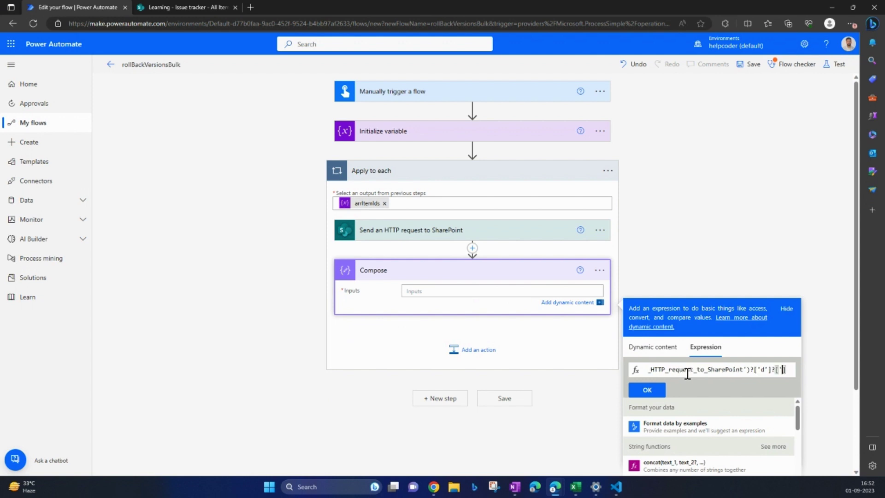
pyautogui.write('result')
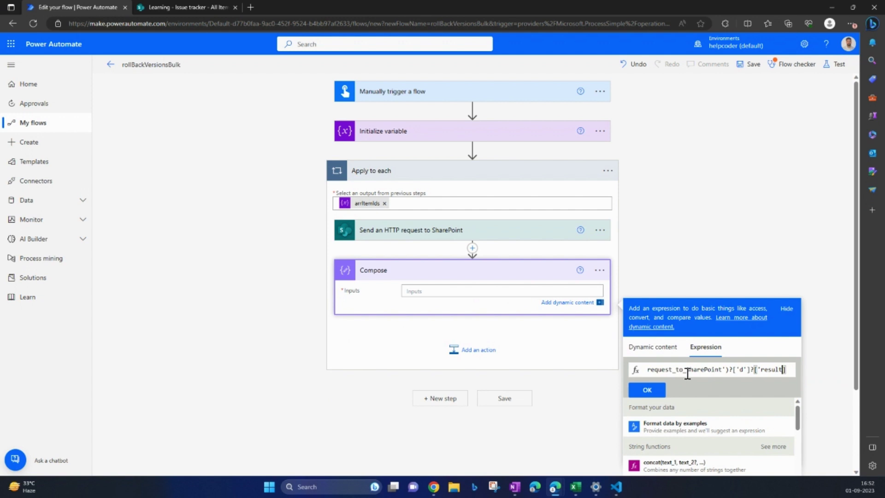
pyautogui.write("']")
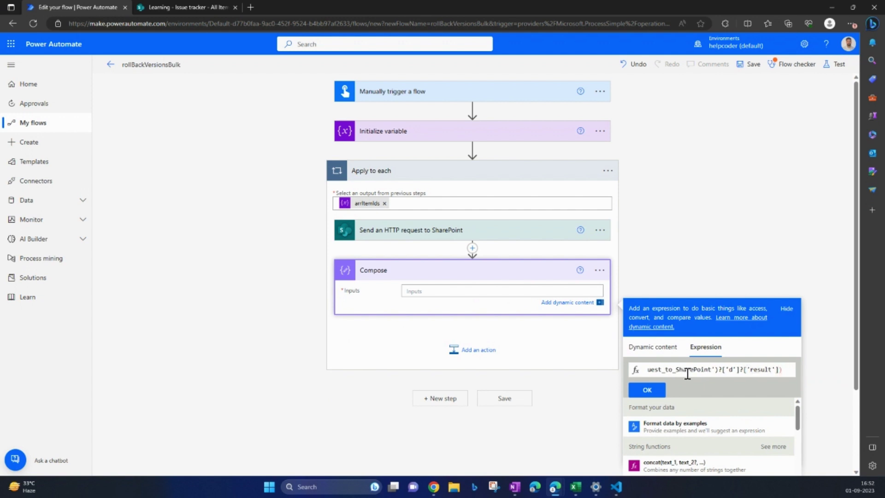
pyautogui.press('Home')
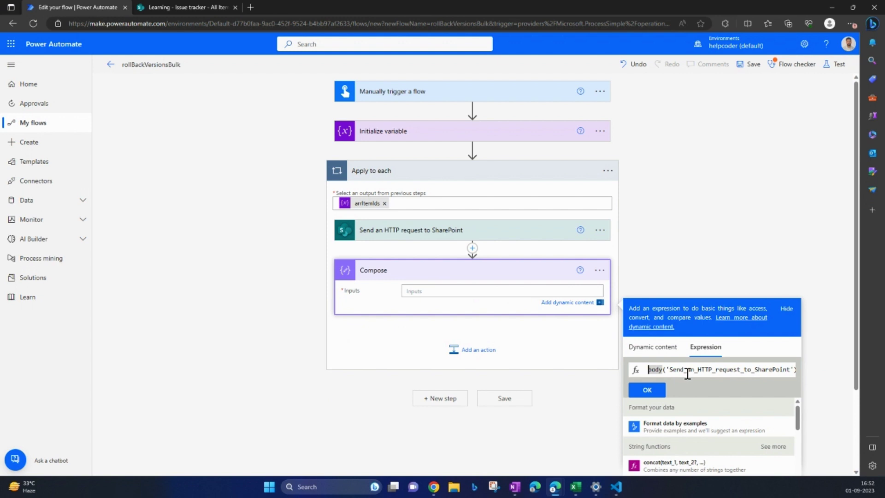
pyautogui.write('(')
pyautogui.write('Last')
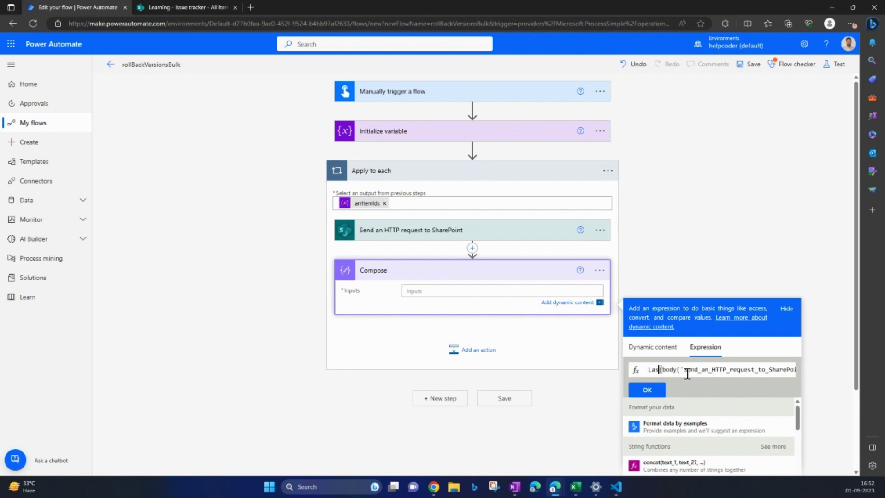
pyautogui.click(648, 391)
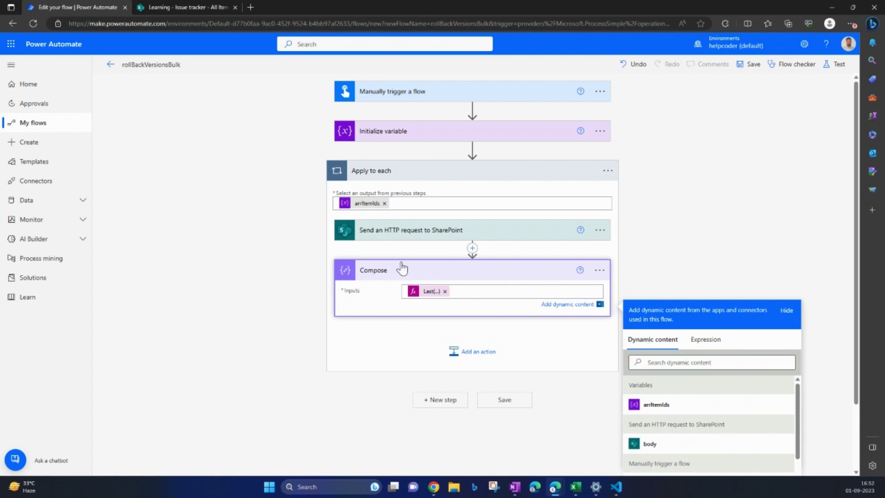
# Step: Add a second Compose action after Compose inside the loop
pyautogui.click(475, 353)
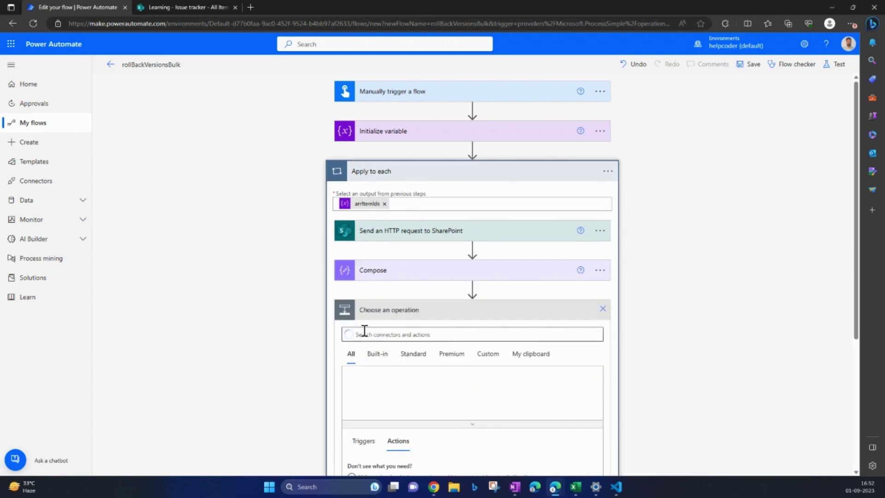
pyautogui.click(365, 333)
pyautogui.write('con')
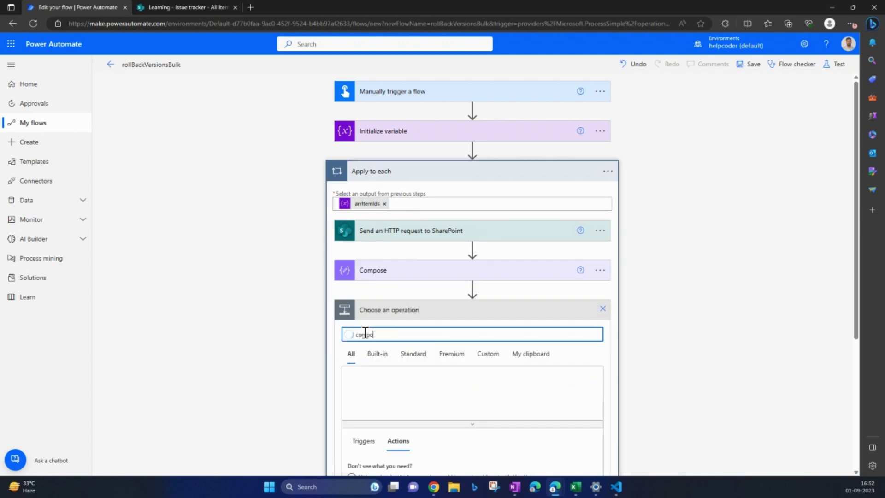
pyautogui.write('pose')
pyautogui.scroll(-2, 403, 401)
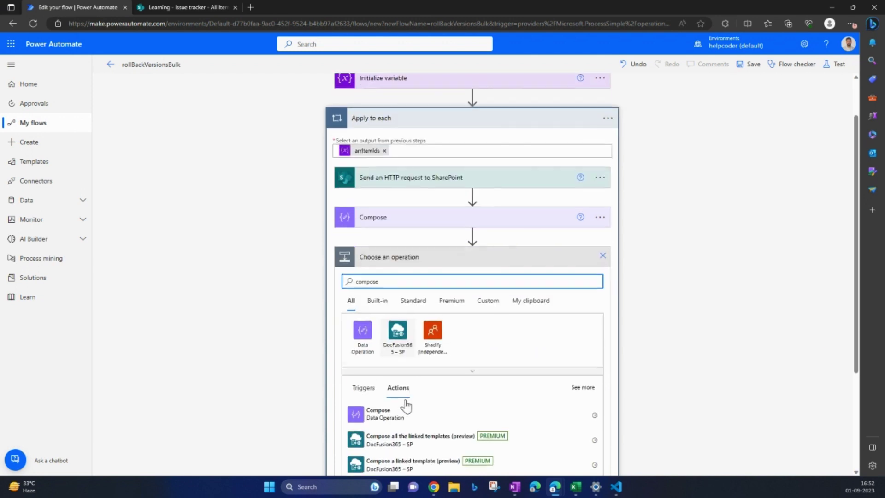
pyautogui.click(390, 405)
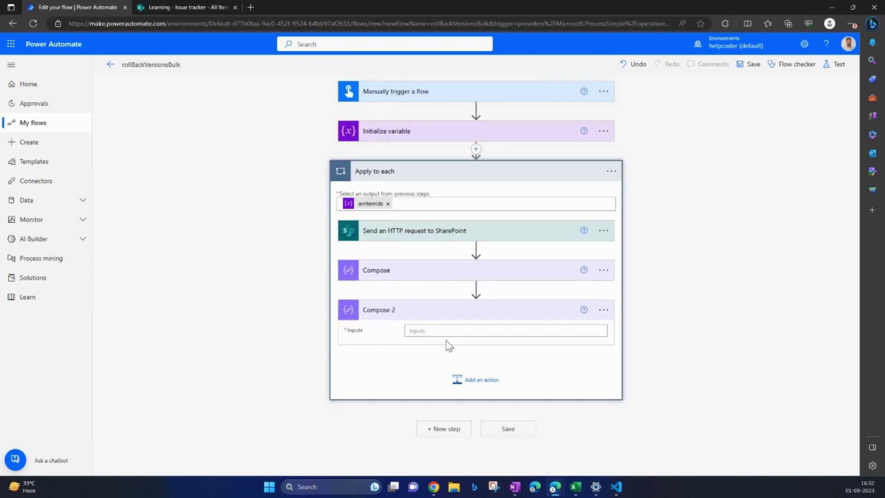
# Step: Set Compose 2's Inputs to outputs('Compose')?['VersionLabel'], copying VersionLabel from the JSON
pyautogui.click(706, 386)
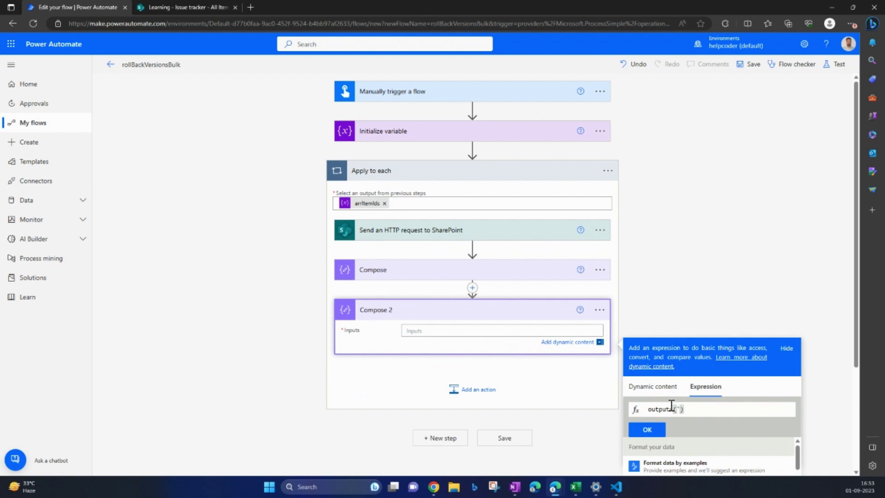
pyautogui.write('omp')
pyautogui.write("?['")
pyautogui.hotkey('alt', 'Tab')
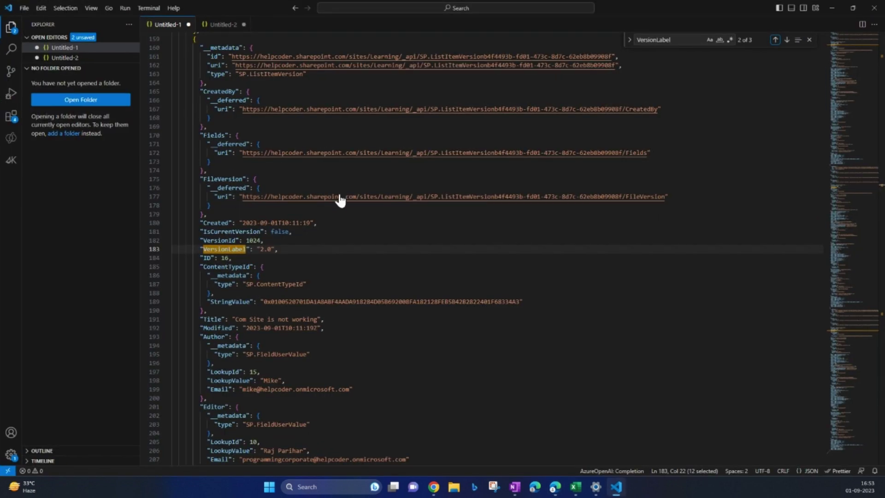
pyautogui.doubleClick(236, 250)
pyautogui.hotkey('ctrl', 'c')
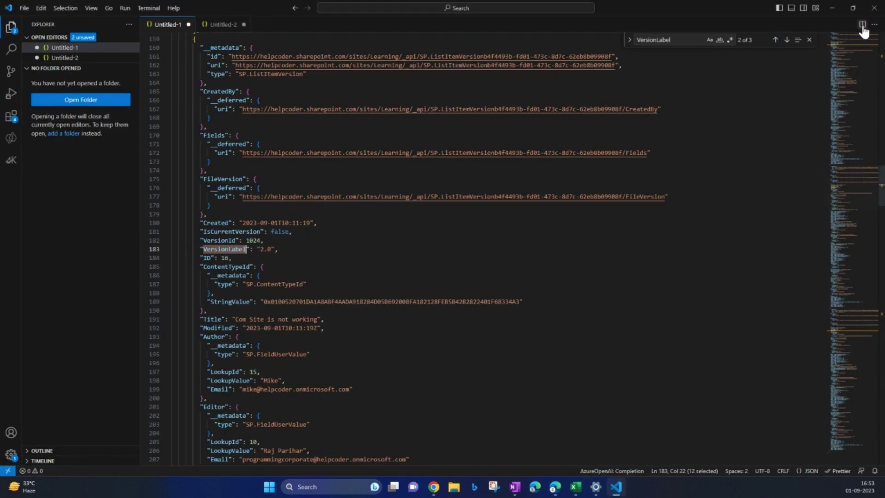
pyautogui.hotkey('alt', 'Tab')
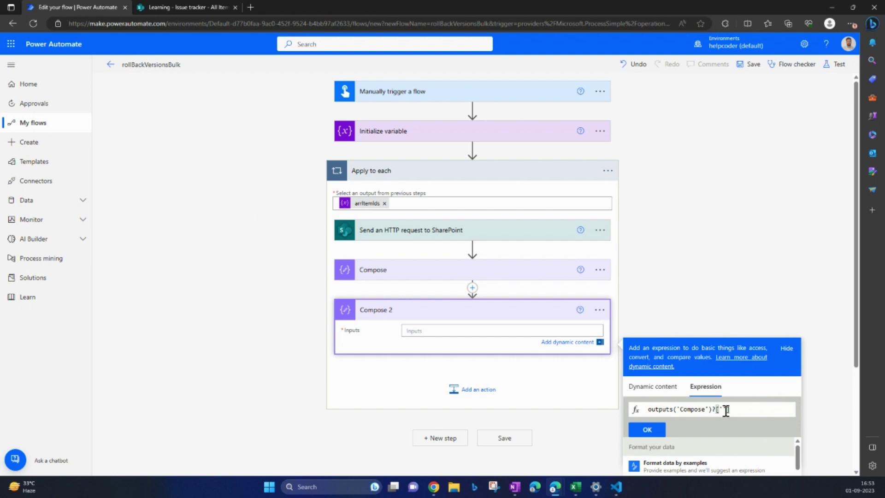
pyautogui.hotkey('ctrl', 'v')
pyautogui.click(650, 429)
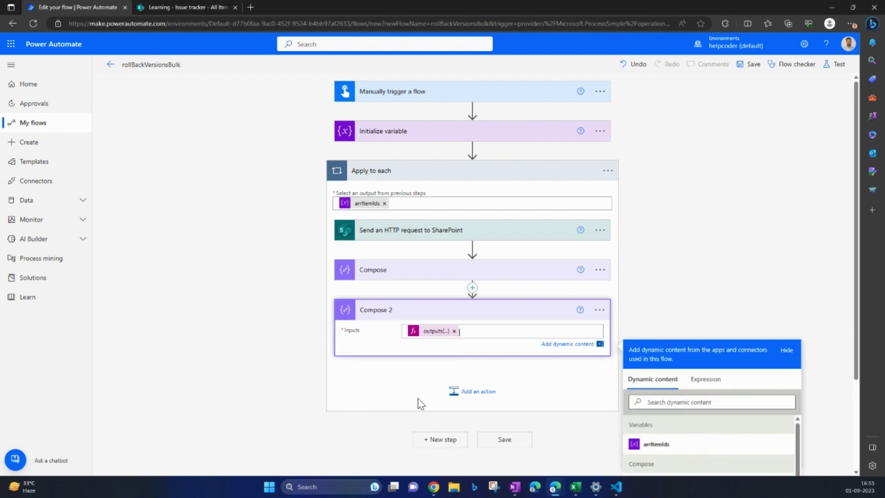
# Step: Add a Condition after Compose 2 using Compose 2's Outputs as the left value
pyautogui.click(469, 392)
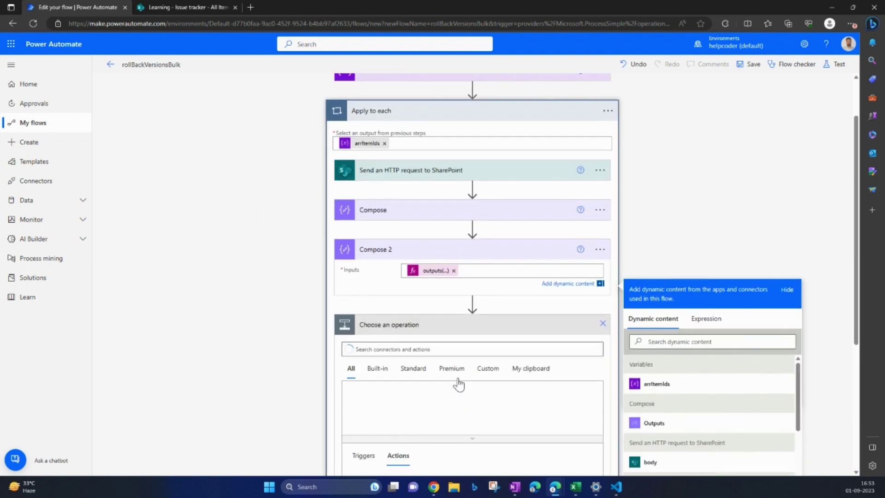
pyautogui.click(362, 365)
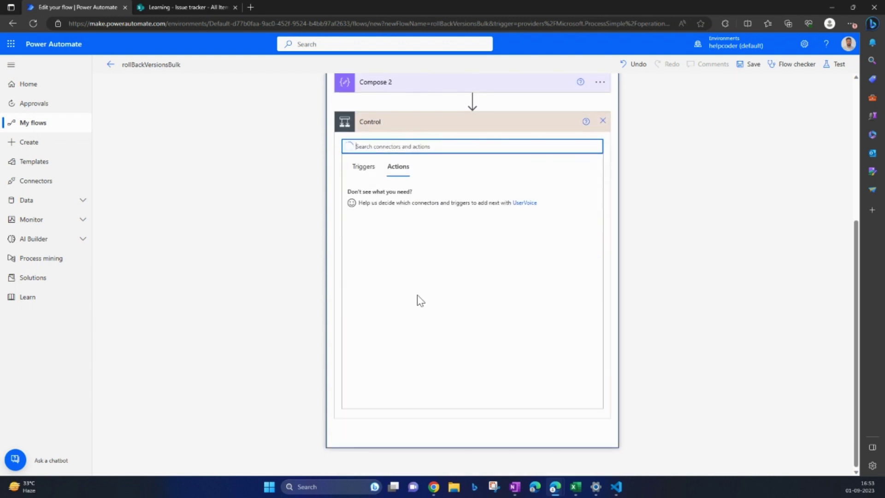
pyautogui.click(387, 196)
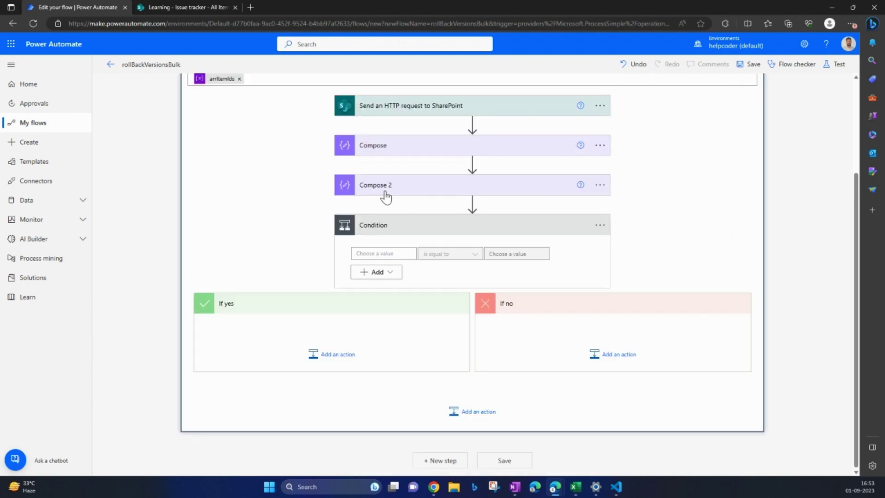
pyautogui.click(363, 251)
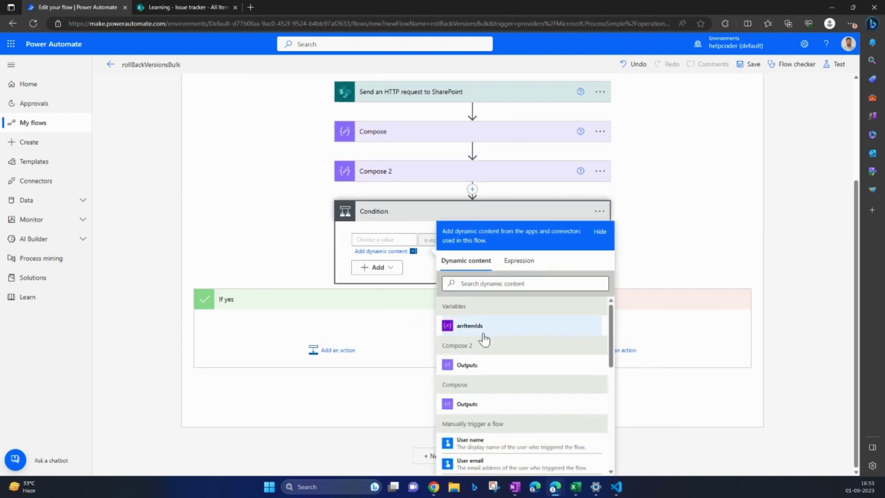
pyautogui.click(489, 365)
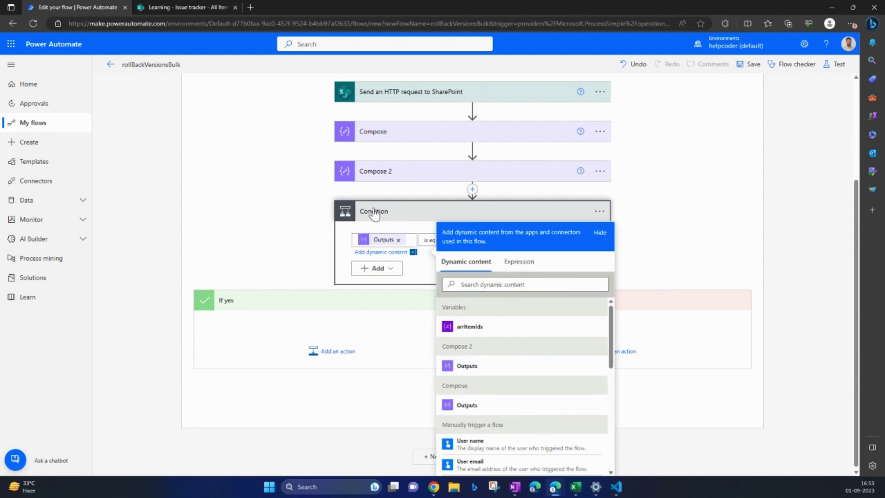
pyautogui.click(576, 258)
# Step: Compare it as 'is equal to' trim('1.0') and begin an action under If yes
pyautogui.click(506, 241)
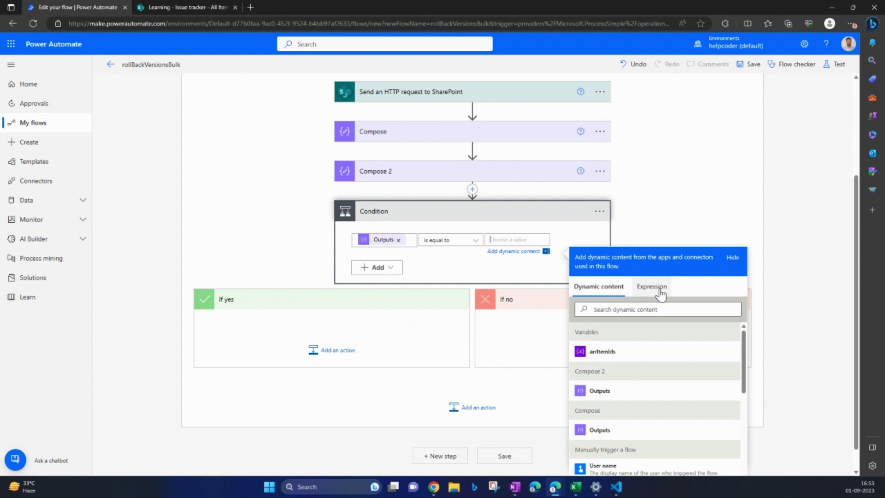
pyautogui.click(660, 293)
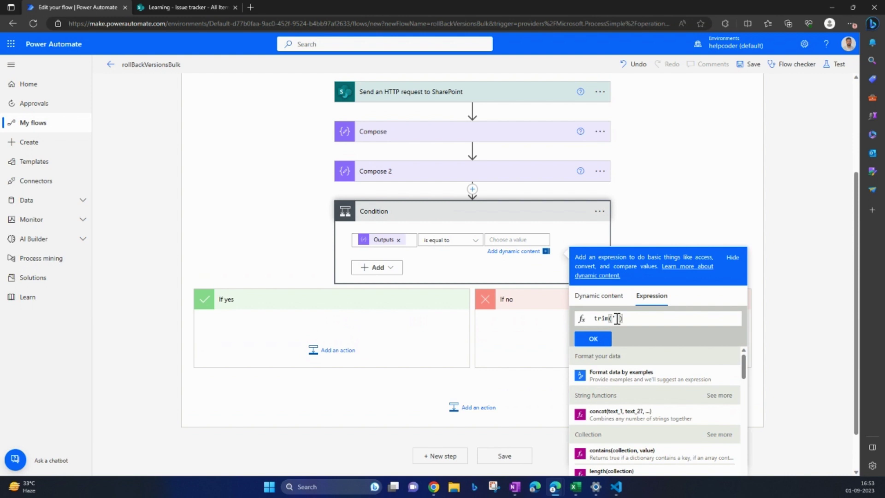
pyautogui.click(595, 340)
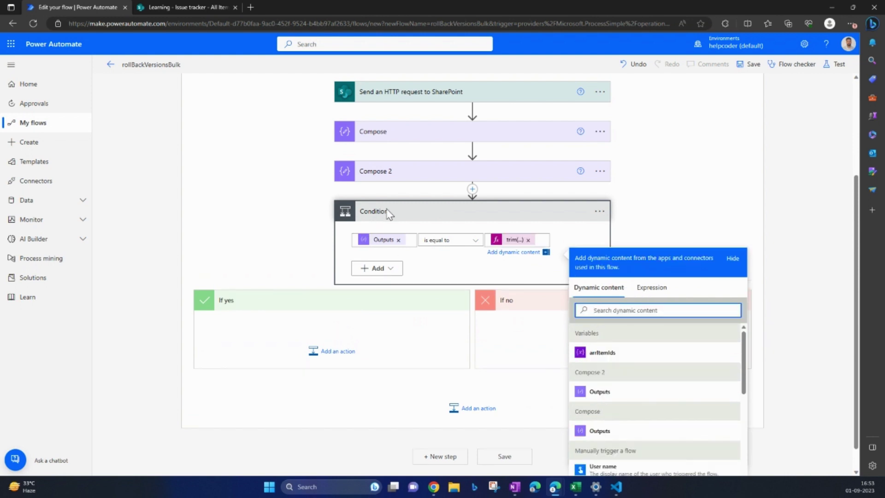
pyautogui.click(280, 226)
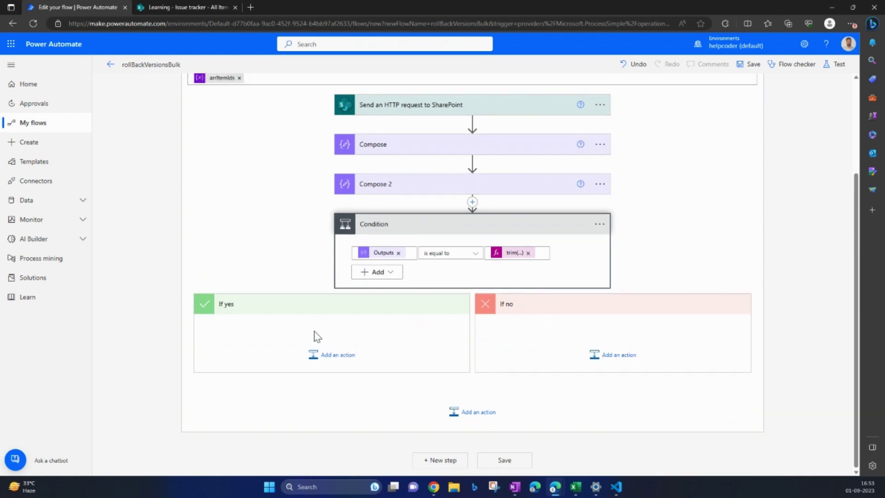
pyautogui.click(338, 355)
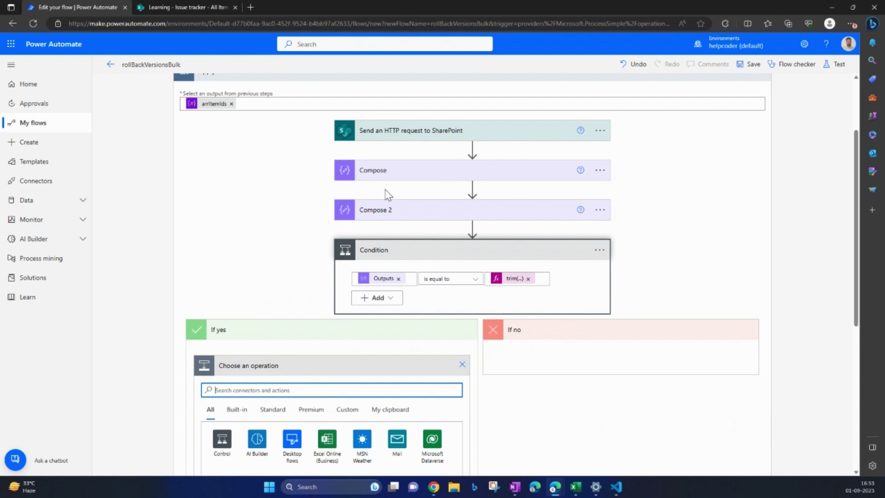
# Step: Return to the versions JSON and select the Title property name
pyautogui.click(831, 7)
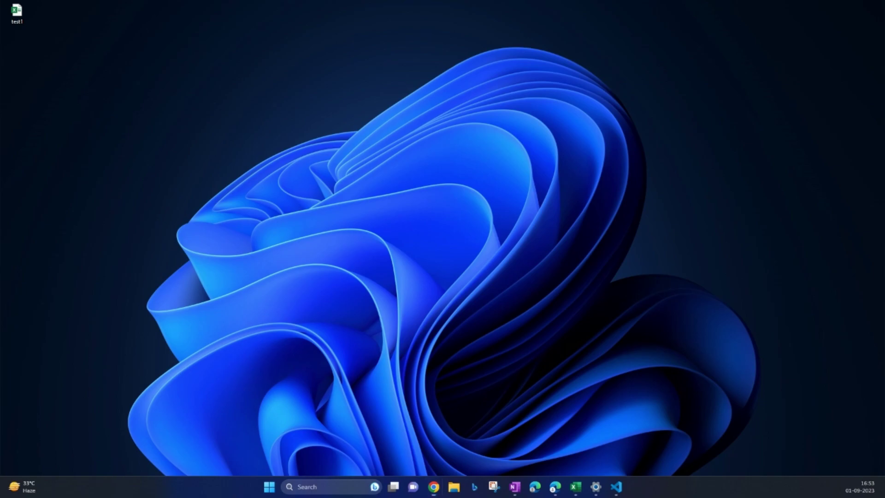
pyautogui.click(616, 486)
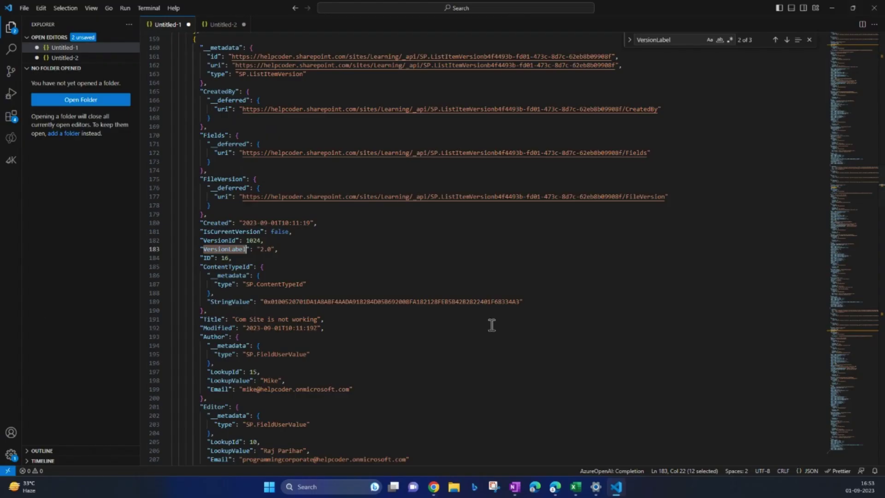
pyautogui.click(787, 40)
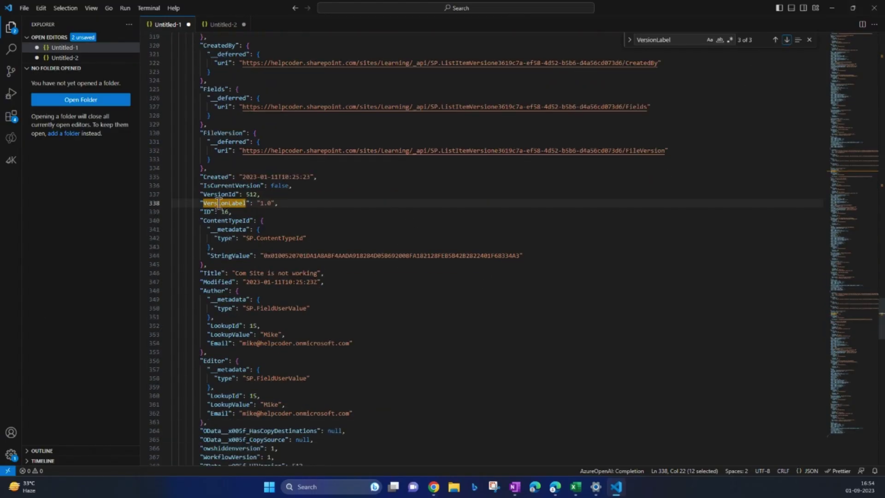
pyautogui.scroll(-1, 230, 264)
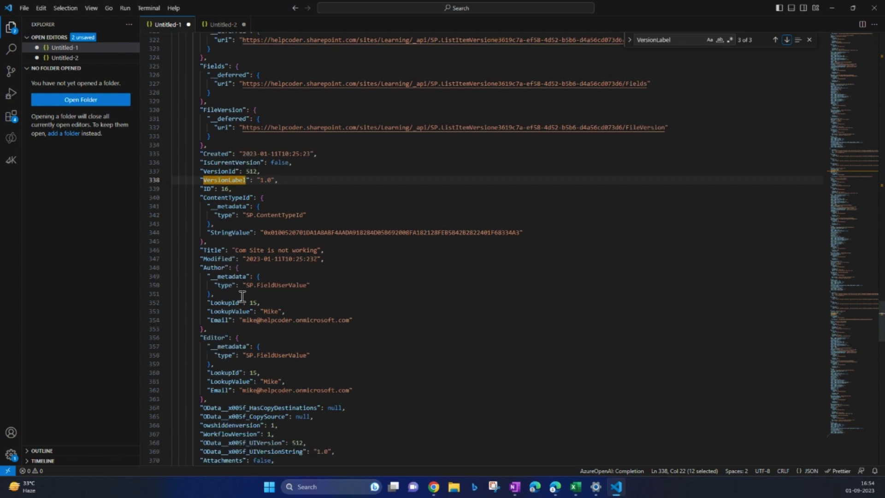
pyautogui.doubleClick(212, 250)
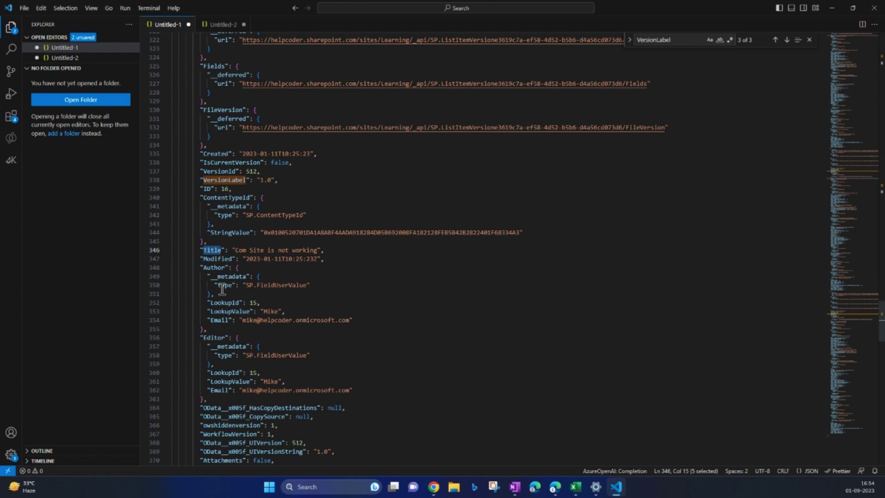
# Step: Find and select the Status property name in the JSON, then minimize VS Code
pyautogui.scroll(-3, 298, 295)
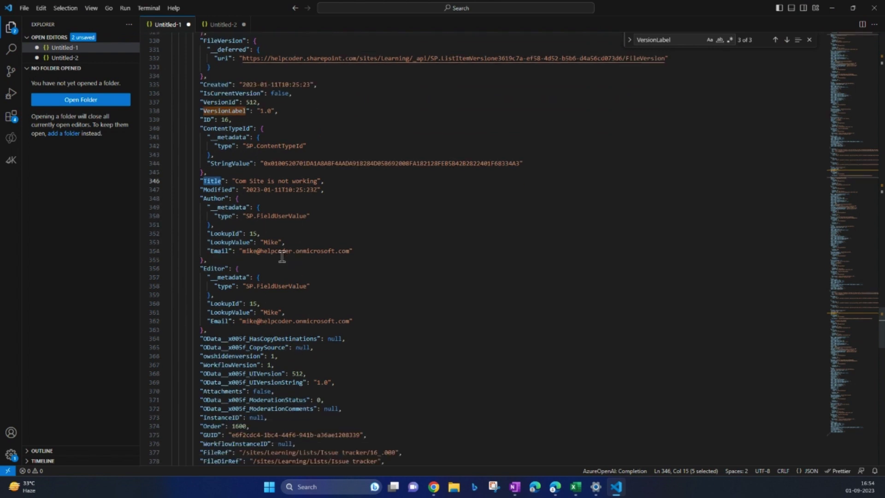
pyautogui.scroll(-10, 282, 257)
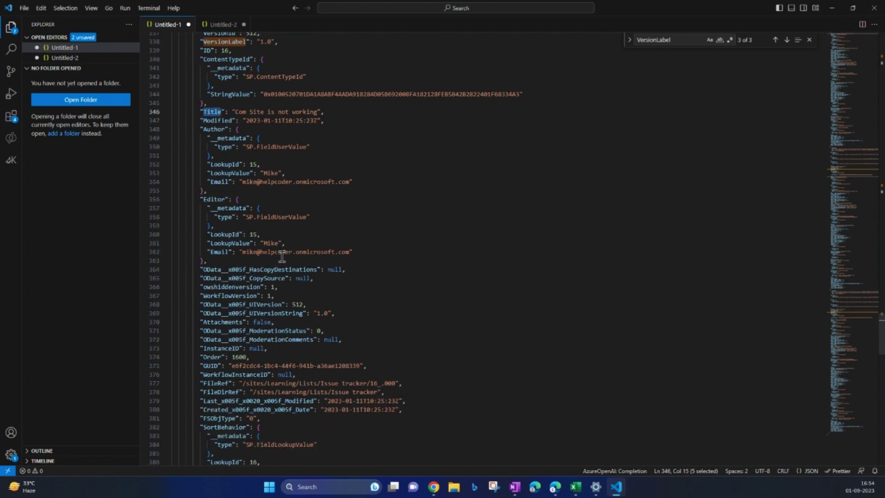
pyautogui.scroll(-12, 282, 260)
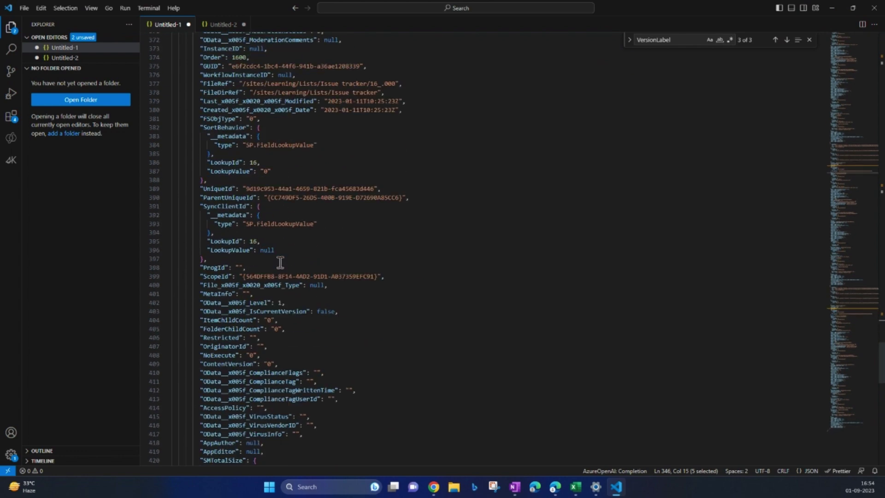
pyautogui.scroll(-7, 281, 262)
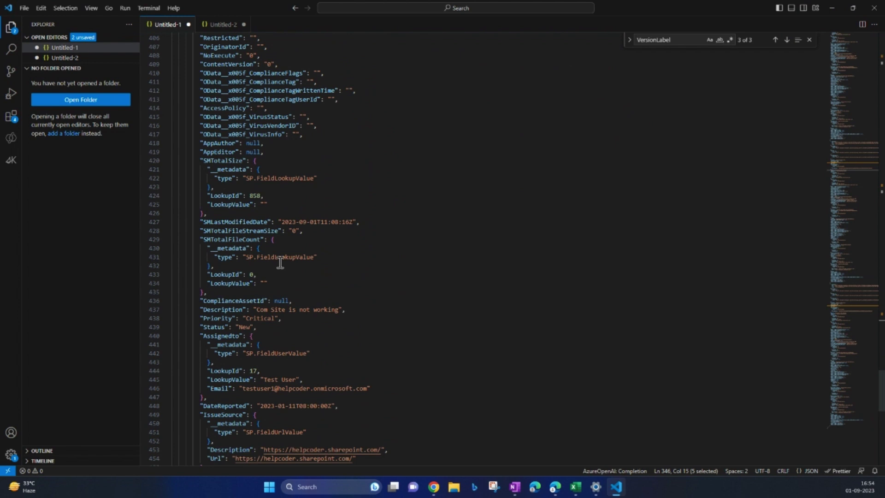
pyautogui.click(216, 236)
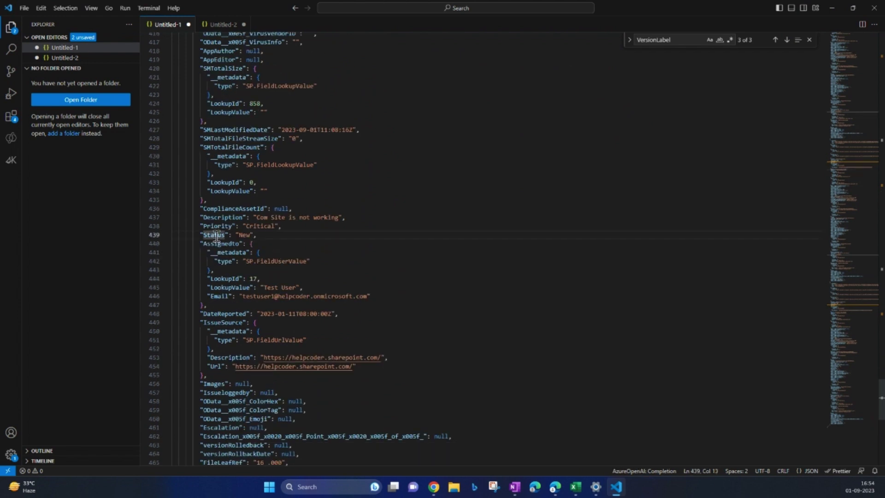
pyautogui.doubleClick(216, 236)
pyautogui.scroll(15, 367, 288)
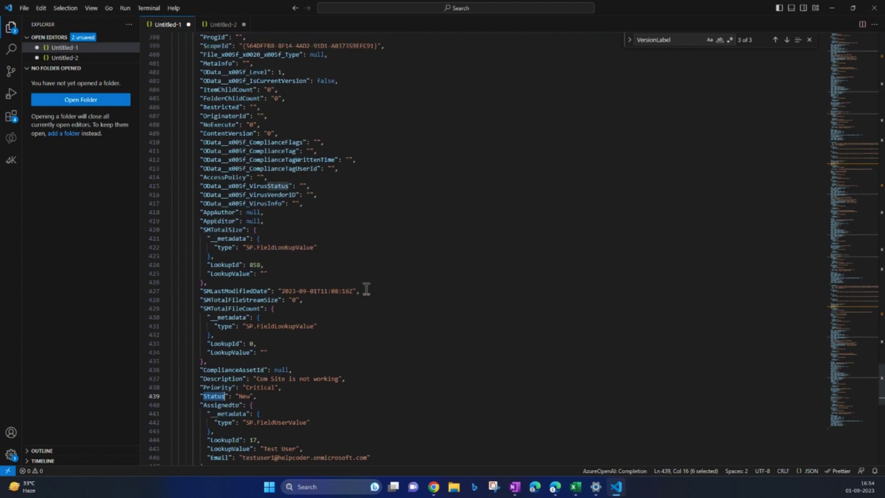
pyautogui.click(829, 9)
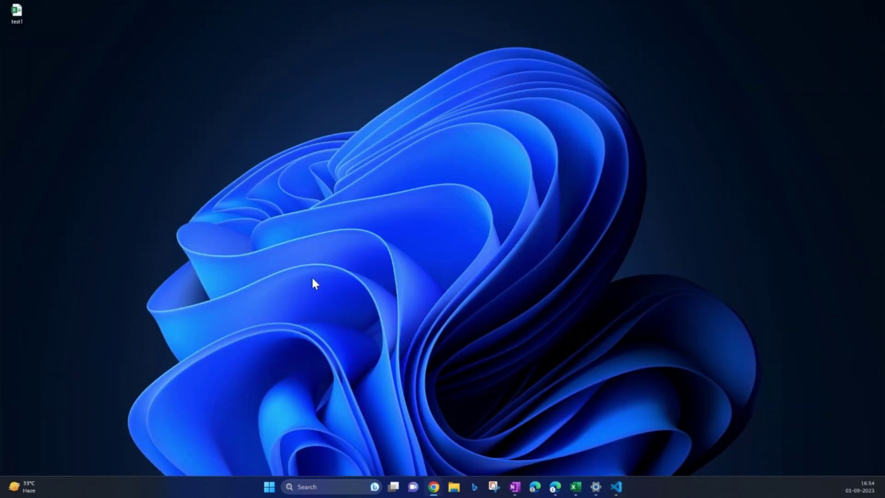
# Step: Add a Compose action to the If yes branch and rename it Title
pyautogui.hotkey('alt', 'Tab')
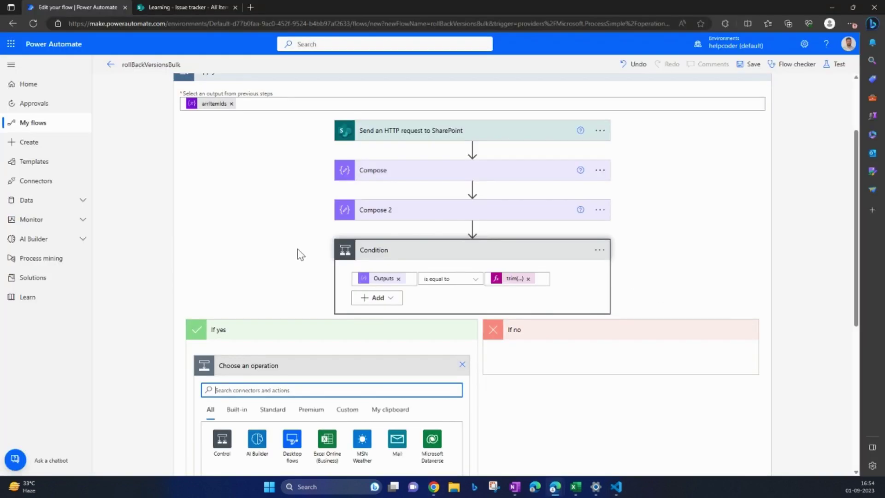
pyautogui.scroll(-3, 299, 256)
pyautogui.write('d')
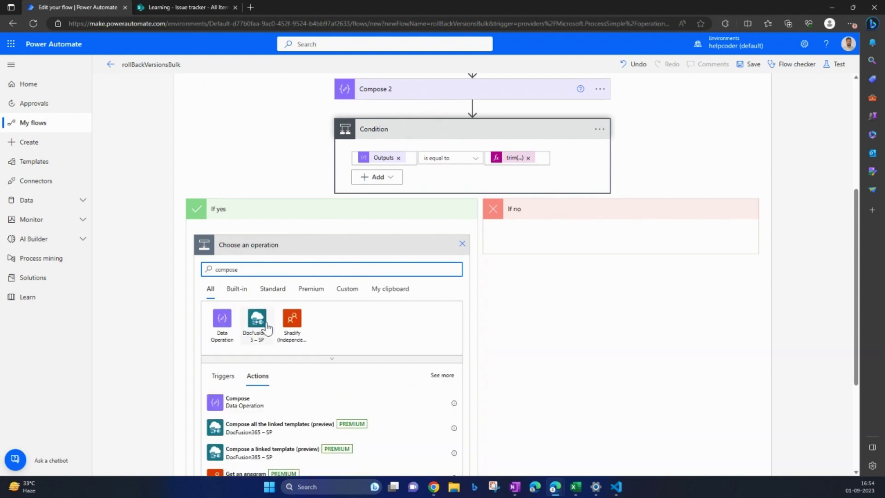
pyautogui.click(237, 402)
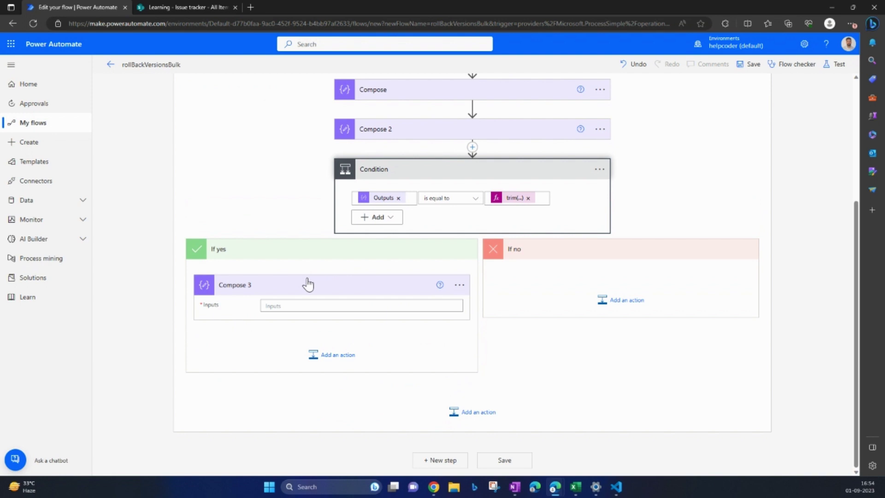
pyautogui.click(459, 285)
pyautogui.click(504, 303)
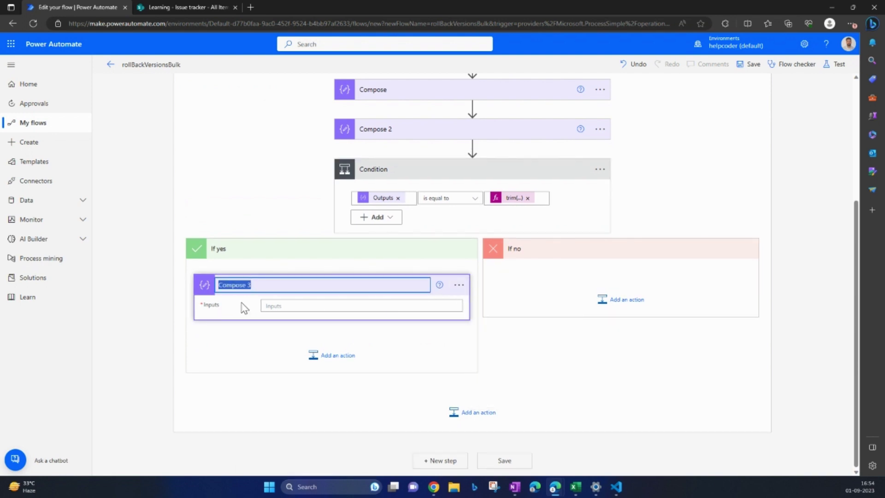
pyautogui.write('Title')
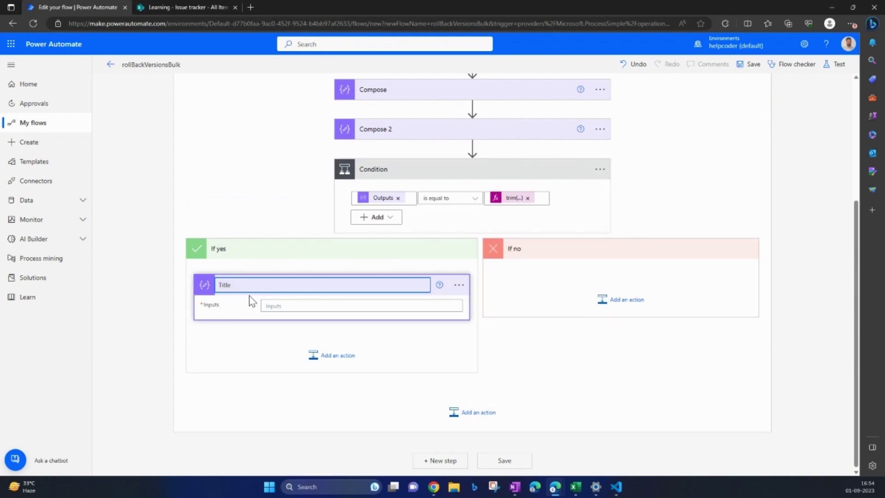
pyautogui.click(290, 306)
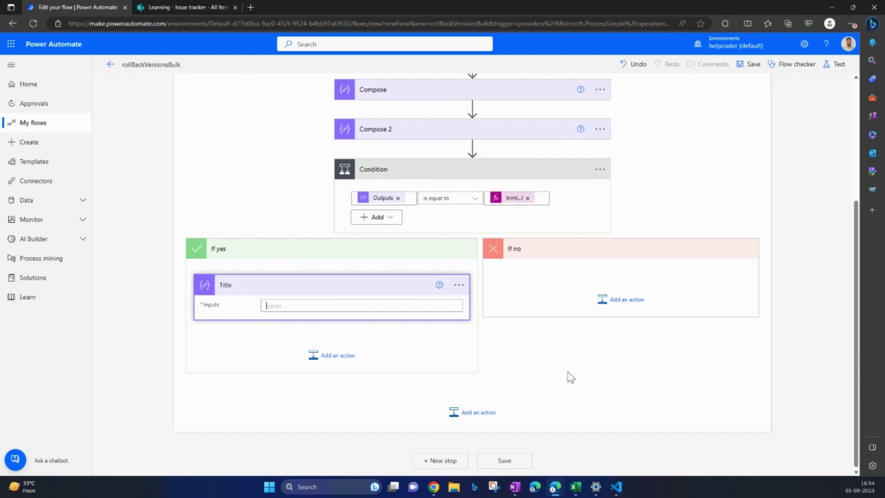
# Step: Set the Title step's Inputs to the expression outputs('Compose')?['Title']
pyautogui.click(569, 353)
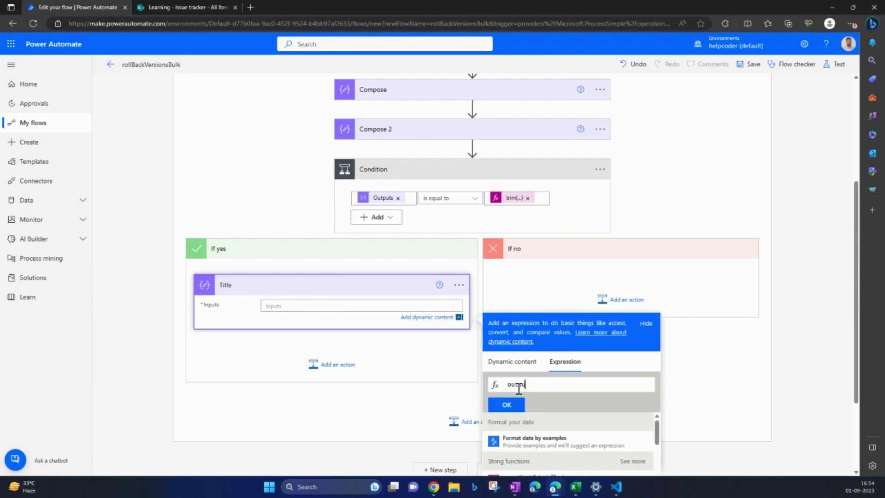
pyautogui.write("outputs('Compose'")
pyautogui.scroll(4, 705, 341)
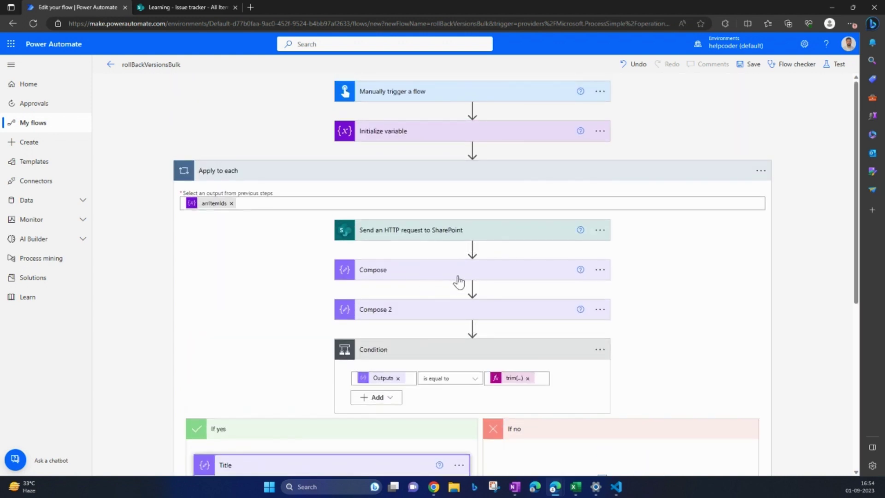
pyautogui.scroll(-4, 459, 282)
pyautogui.scroll(3, 450, 287)
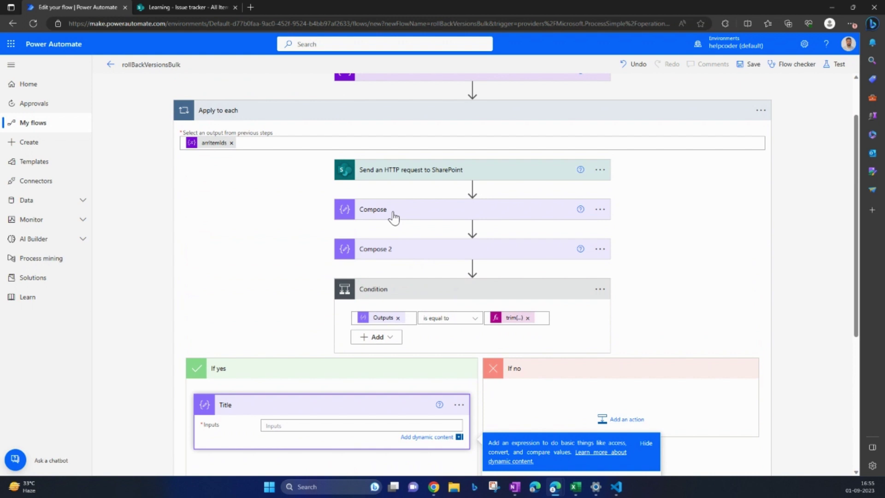
pyautogui.scroll(-5, 397, 219)
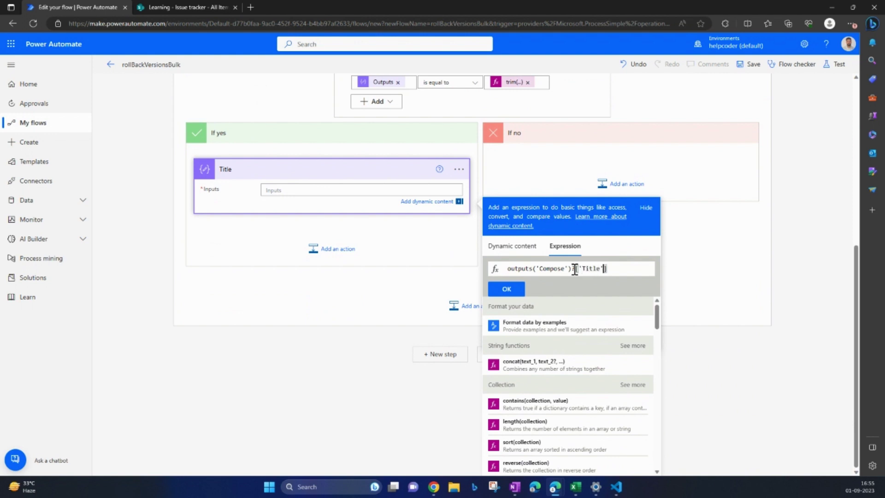
pyautogui.click(506, 289)
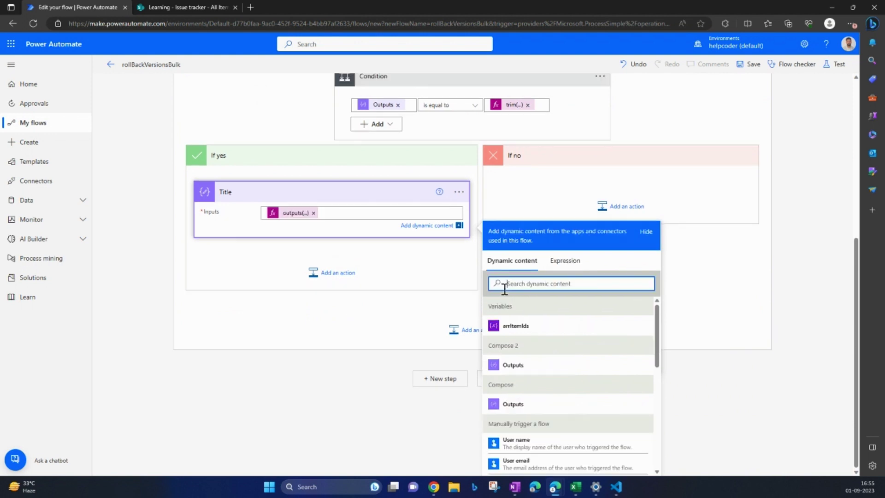
pyautogui.click(459, 191)
pyautogui.scroll(2, 510, 196)
# Step: Copy the Title step via My clipboard and paste it below Title
pyautogui.click(459, 283)
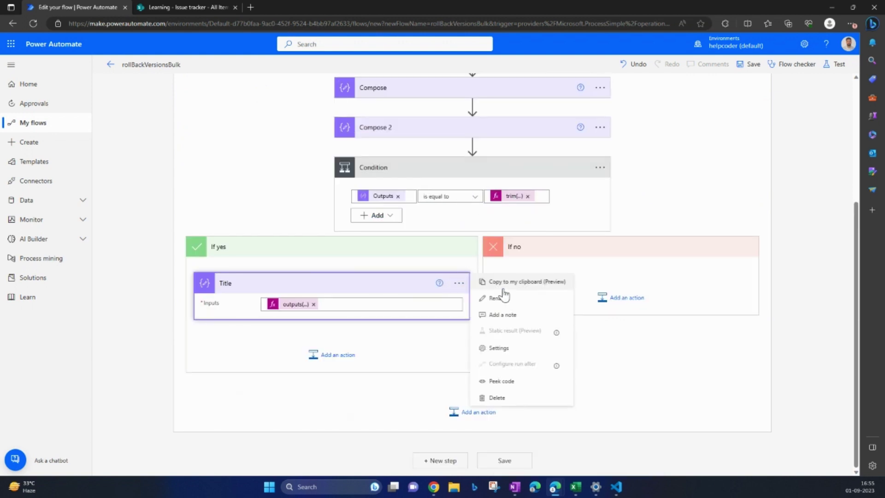
pyautogui.click(521, 284)
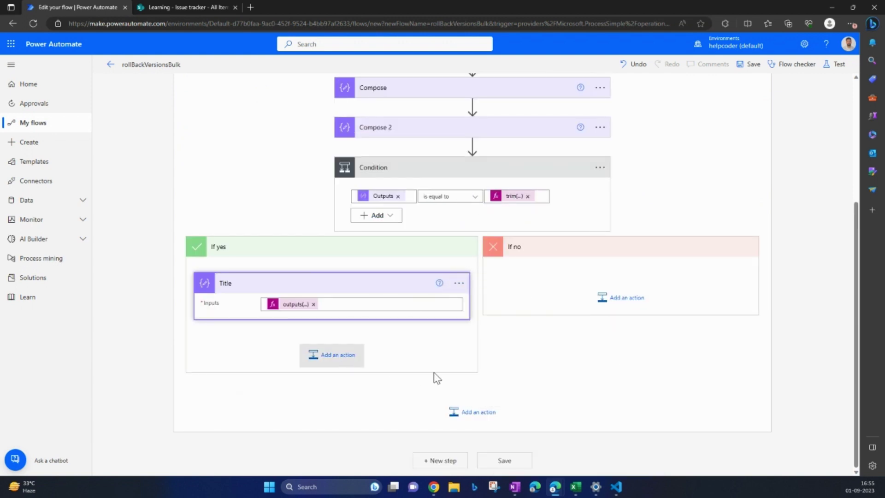
pyautogui.click(351, 358)
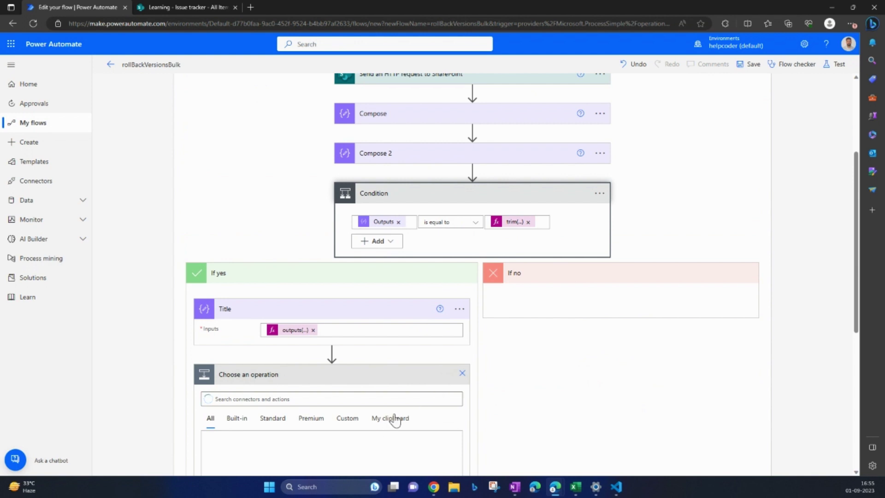
pyautogui.click(402, 273)
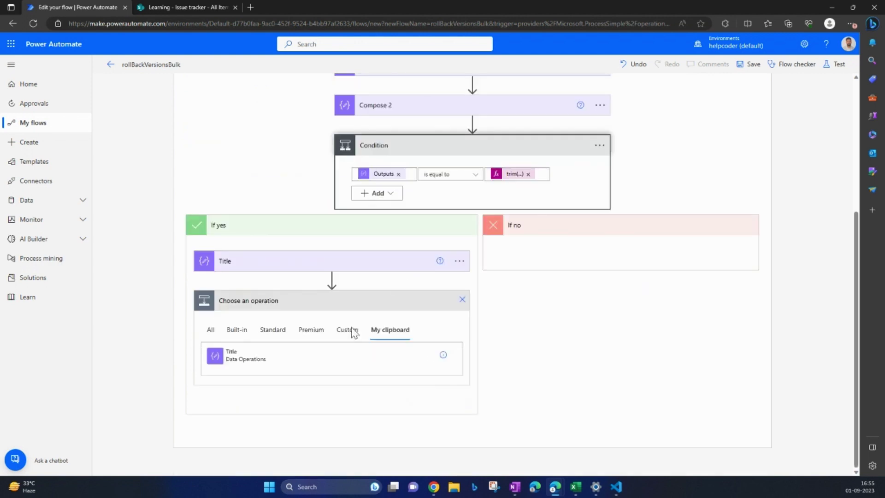
pyautogui.click(247, 364)
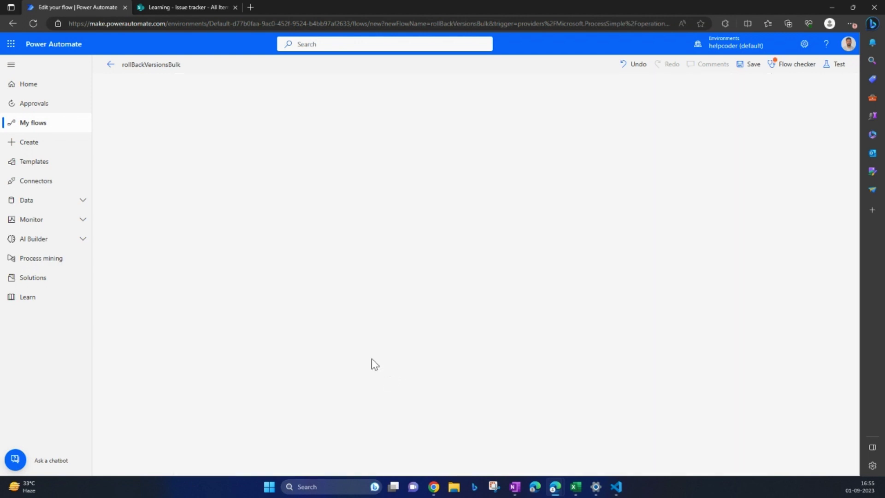
pyautogui.click(418, 175)
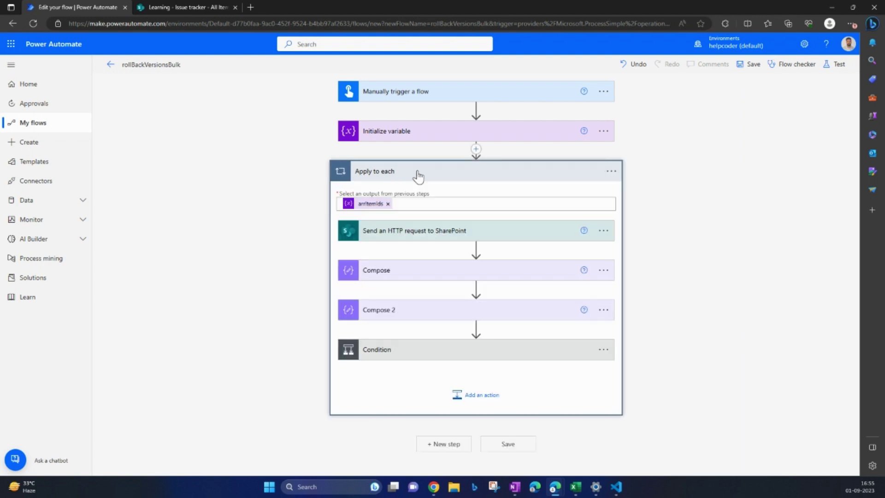
pyautogui.click(429, 347)
pyautogui.scroll(-4, 279, 274)
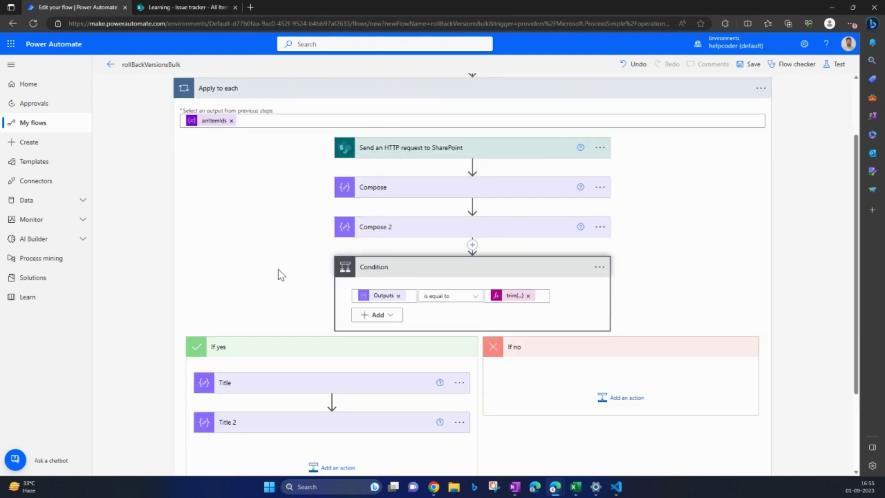
# Step: Rename the copy Status and set its Inputs to outputs('Compose')?['Status']
pyautogui.click(459, 309)
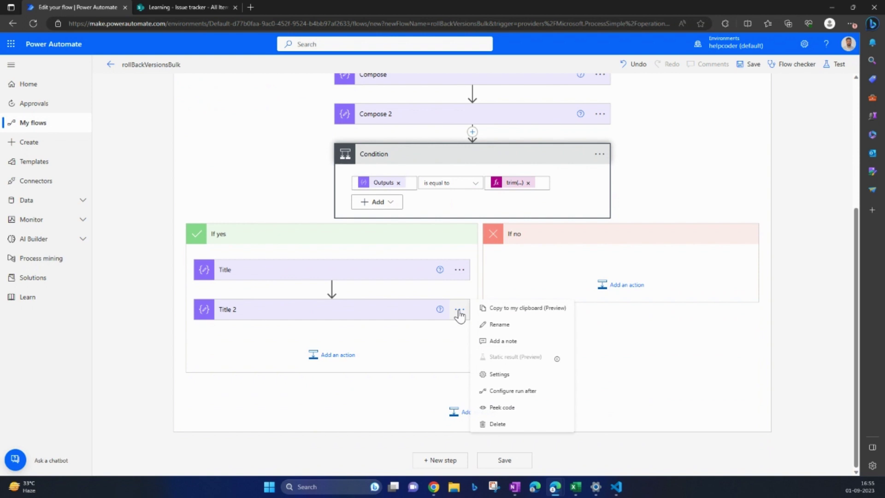
pyautogui.click(500, 322)
pyautogui.write('Status')
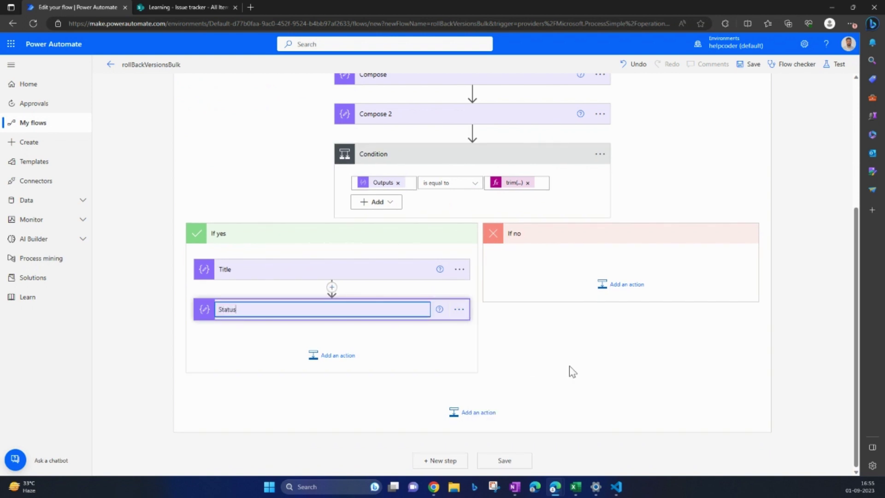
pyautogui.click(569, 369)
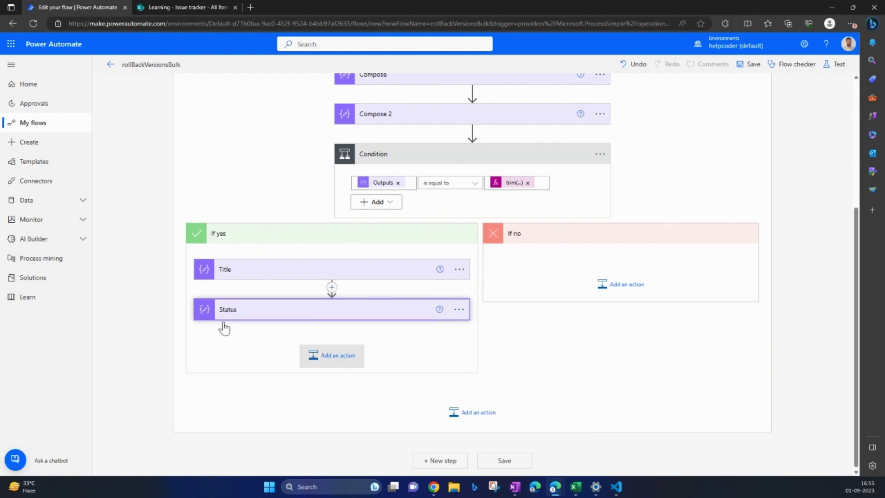
pyautogui.click(236, 312)
pyautogui.click(286, 330)
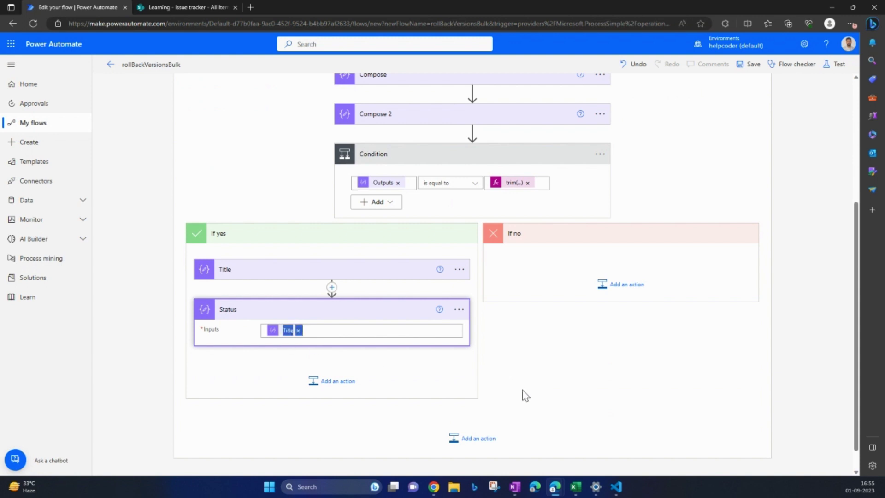
pyautogui.click(565, 378)
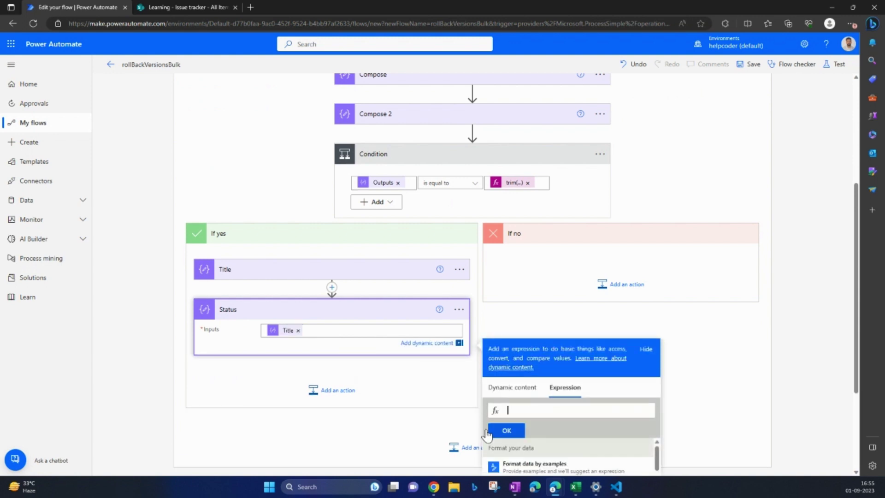
pyautogui.click(298, 331)
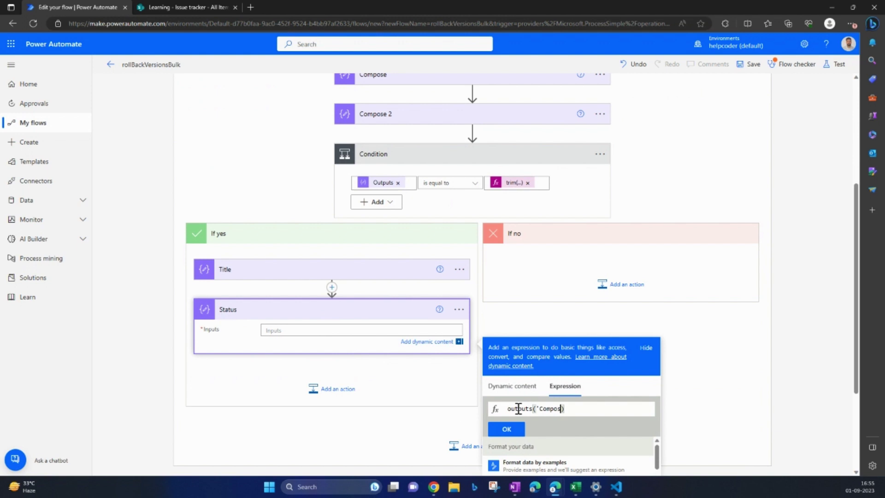
pyautogui.write("?['Status'")
pyautogui.click(506, 429)
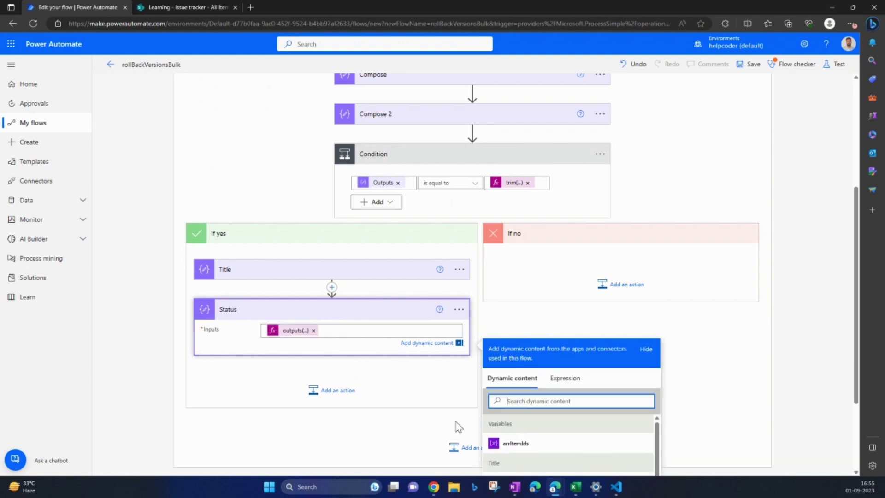
pyautogui.click(272, 318)
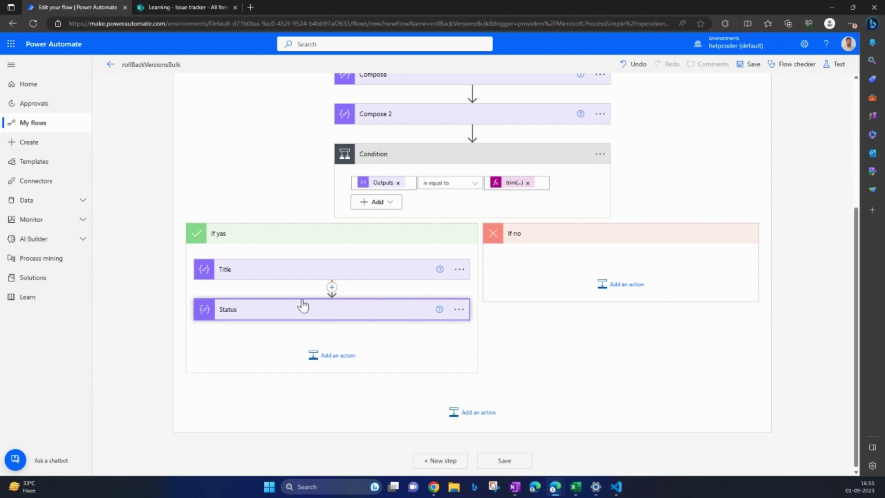
# Step: Add a SharePoint Update item action after the Status step
pyautogui.click(337, 355)
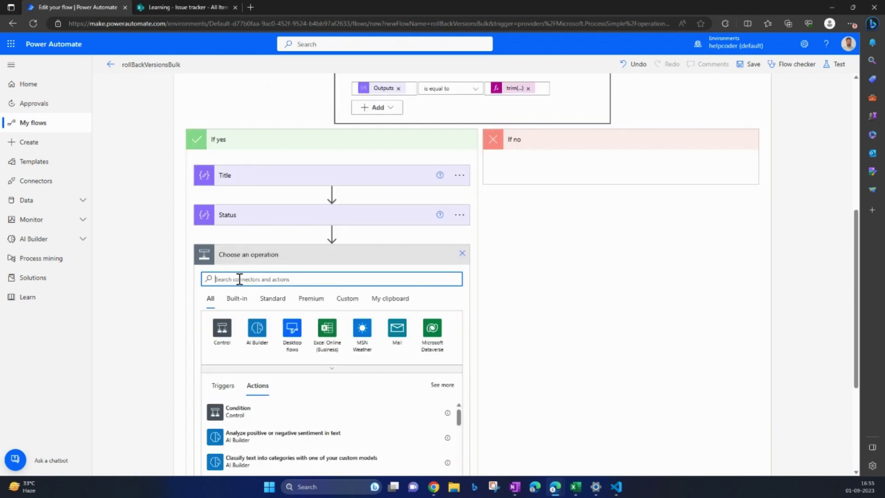
pyautogui.write('update')
pyautogui.scroll(-3, 242, 278)
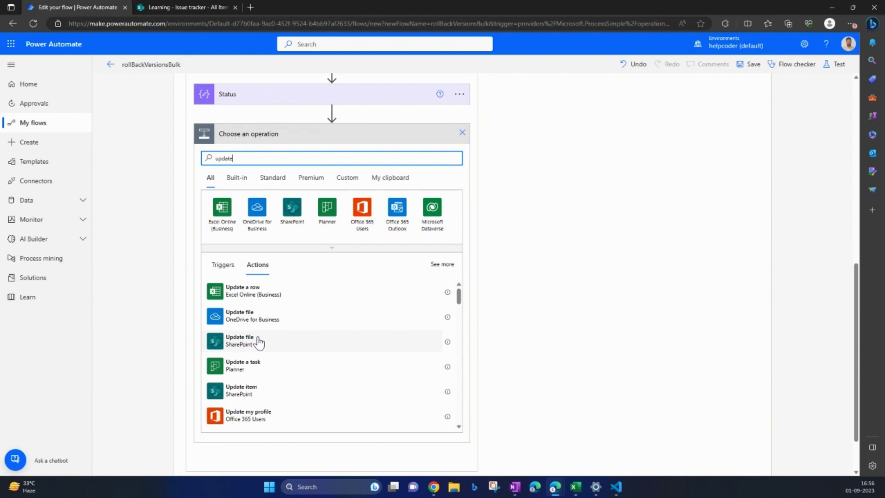
pyautogui.click(254, 391)
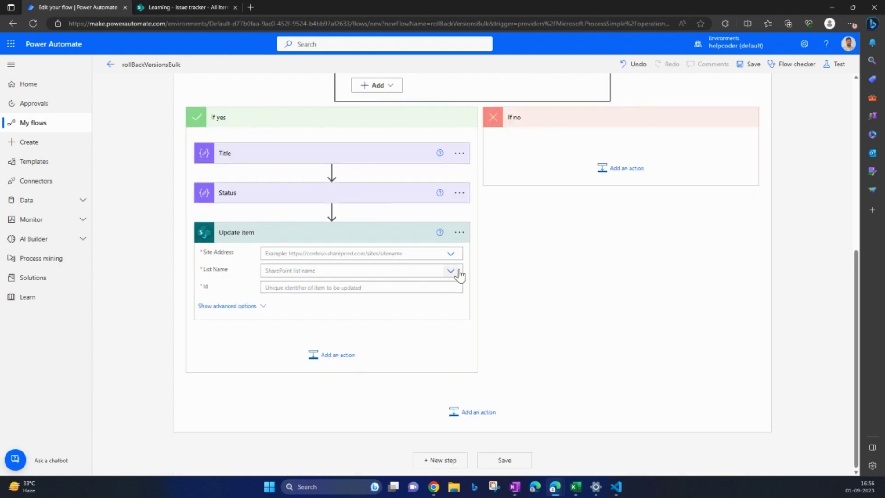
# Step: Target the Learning site's Issue tracker list with Id set to the loop's Current item
pyautogui.click(452, 257)
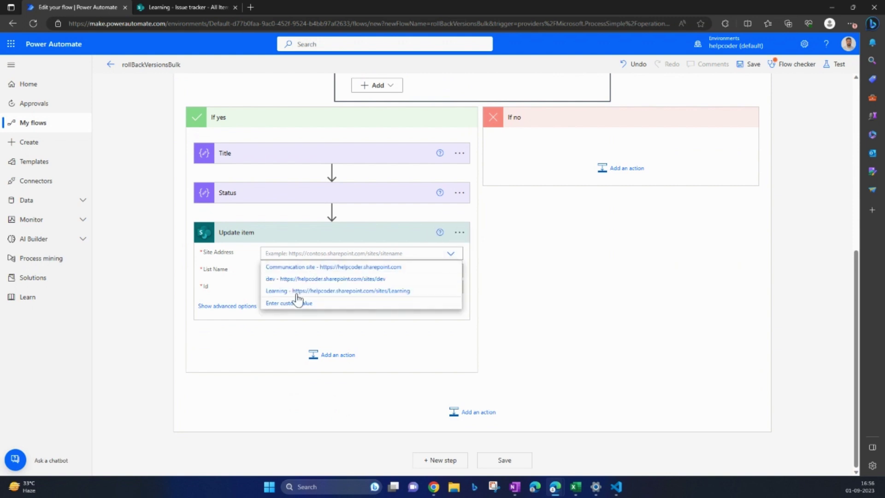
pyautogui.press('Return')
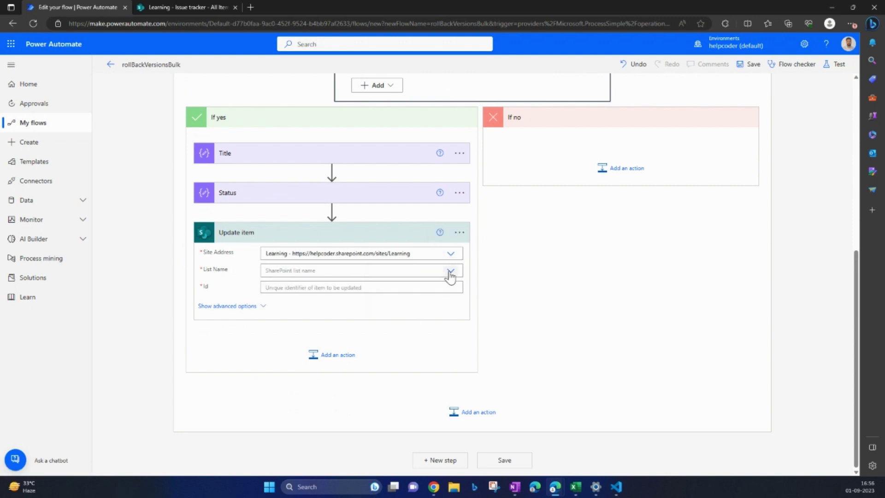
pyautogui.click(449, 274)
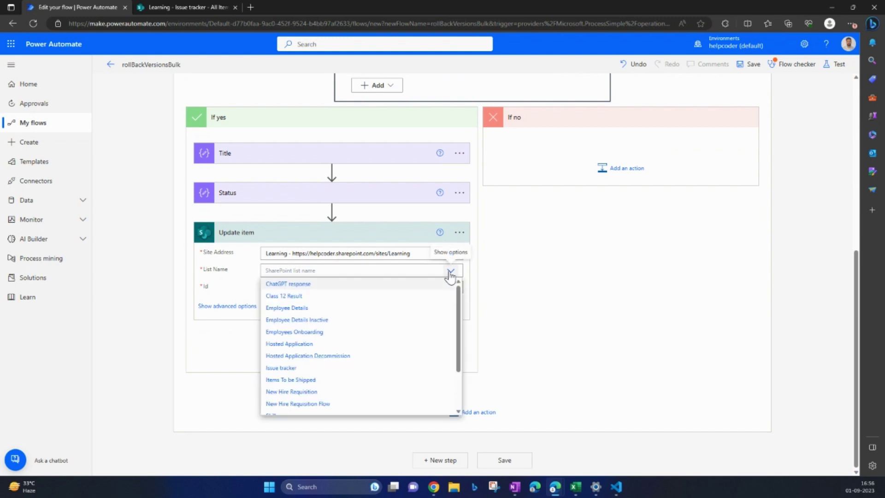
pyautogui.click(281, 367)
pyautogui.click(274, 287)
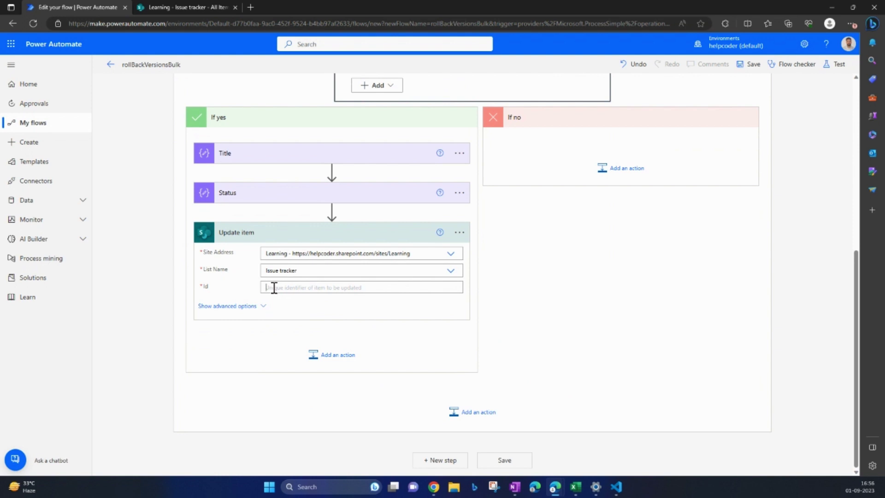
pyautogui.scroll(-2, 716, 318)
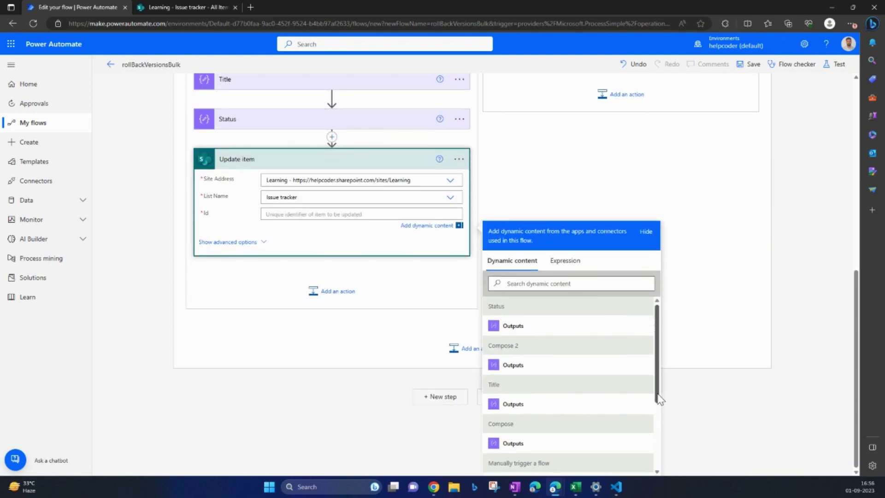
pyautogui.scroll(-3, 658, 392)
pyautogui.click(560, 461)
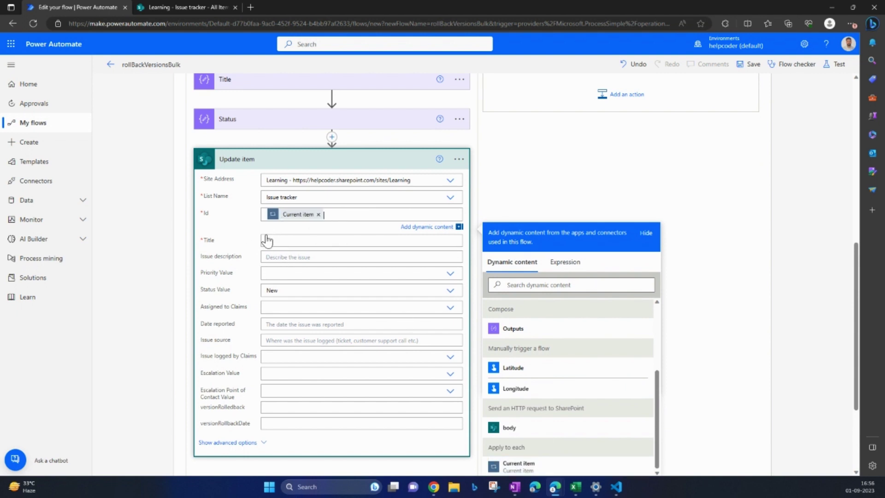
# Step: Map the item's Title field to the Title step's Outputs
pyautogui.click(281, 240)
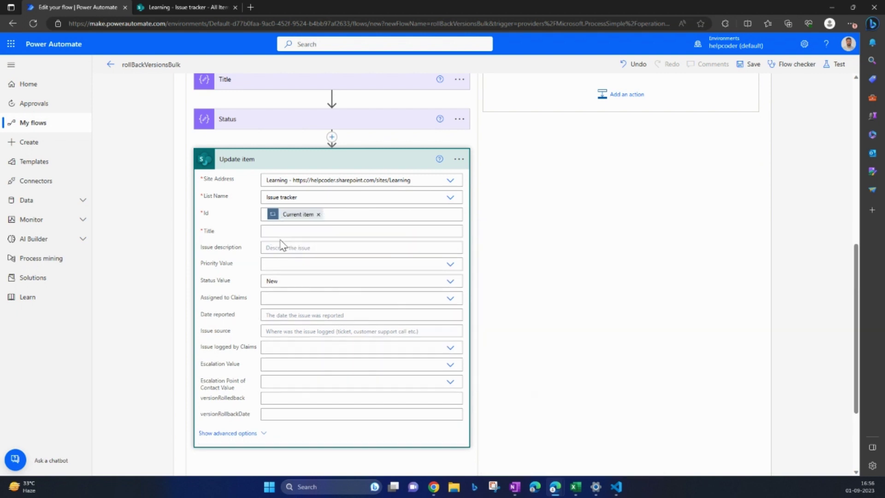
pyautogui.scroll(3, 233, 129)
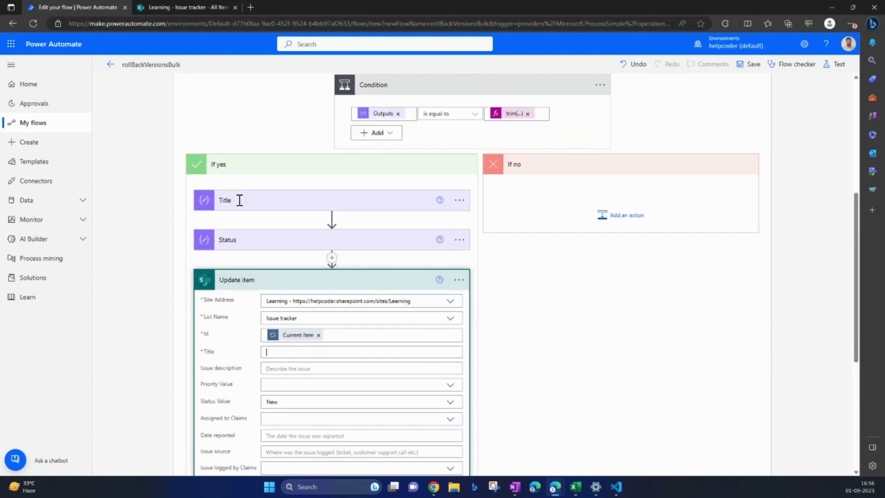
pyautogui.scroll(-3, 351, 285)
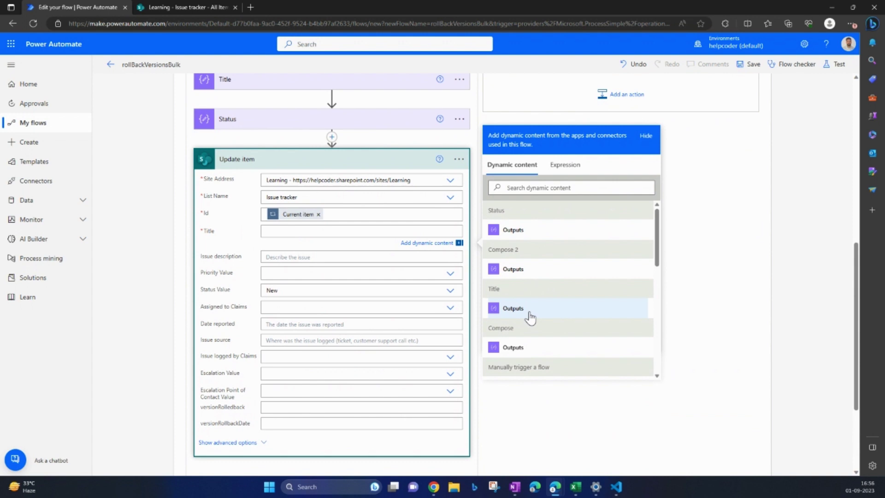
pyautogui.click(510, 308)
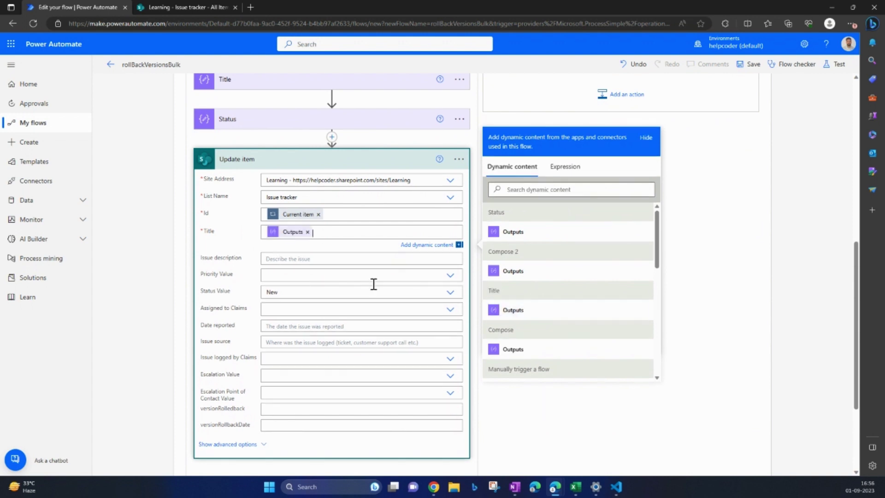
# Step: Set Status Value as a custom value from Status Outputs and versionRolledback to y
pyautogui.scroll(-1, 237, 258)
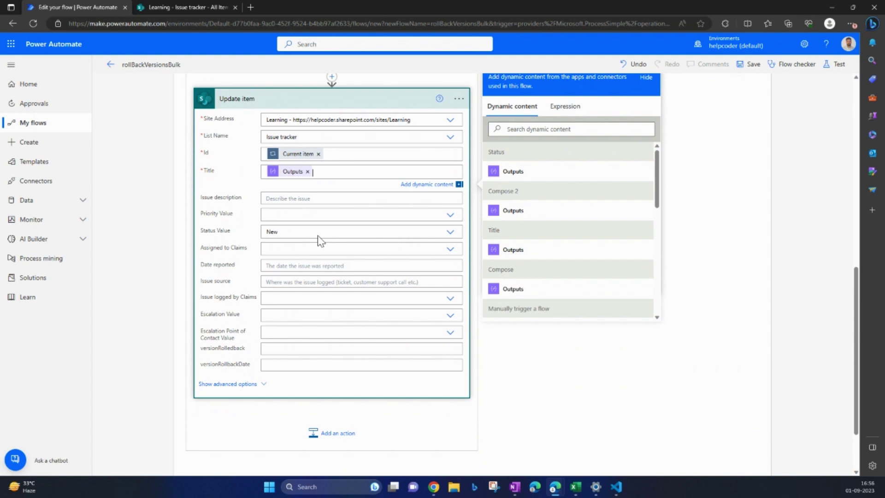
pyautogui.click(451, 231)
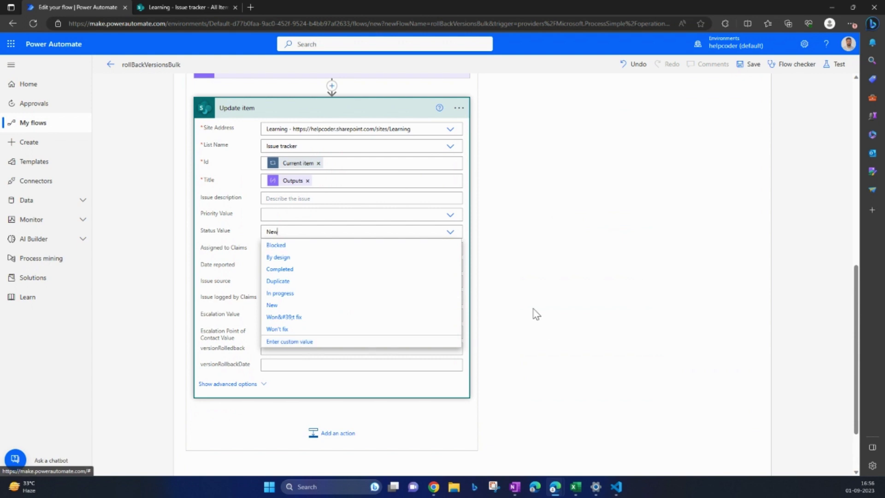
pyautogui.scroll(4, 551, 323)
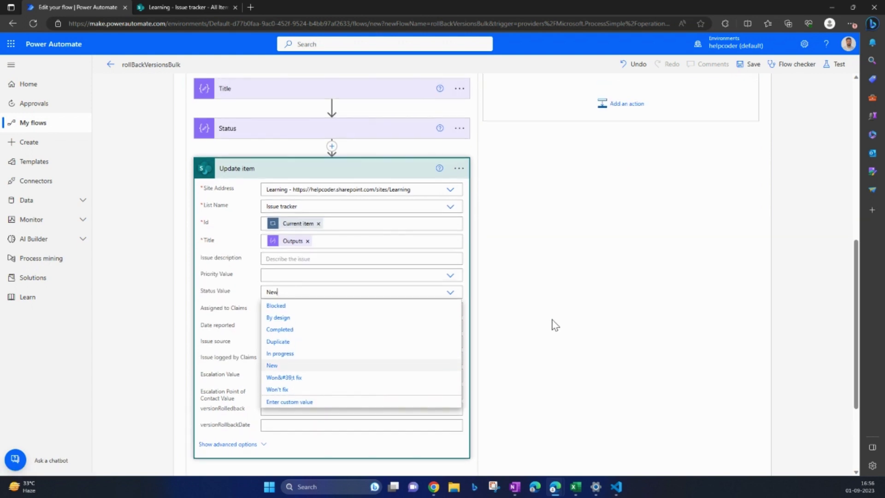
pyautogui.click(251, 219)
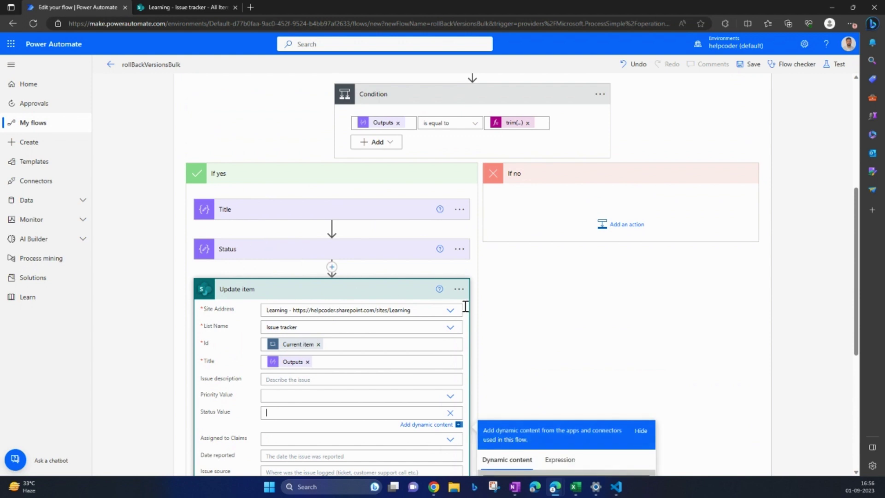
pyautogui.scroll(-3, 464, 306)
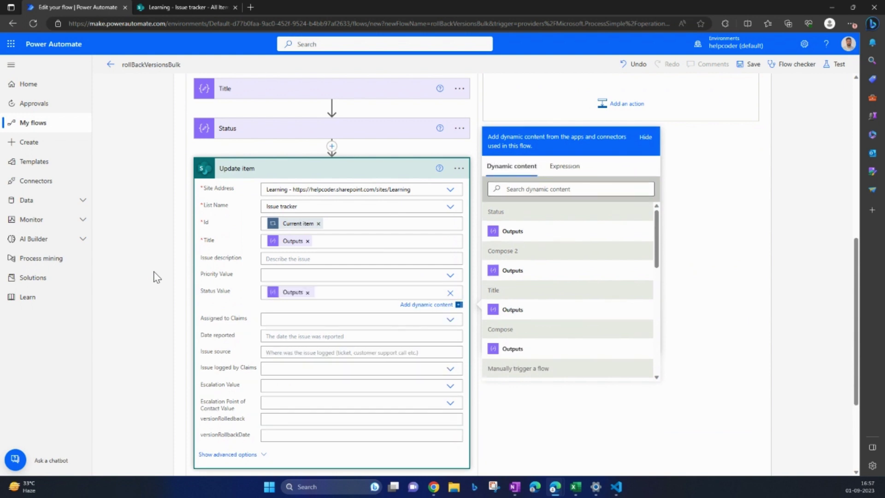
pyautogui.scroll(-3, 216, 276)
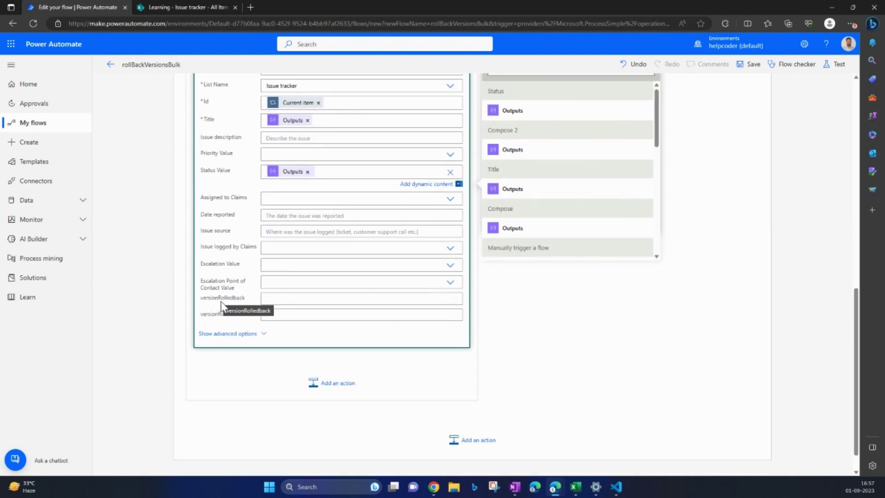
pyautogui.click(286, 299)
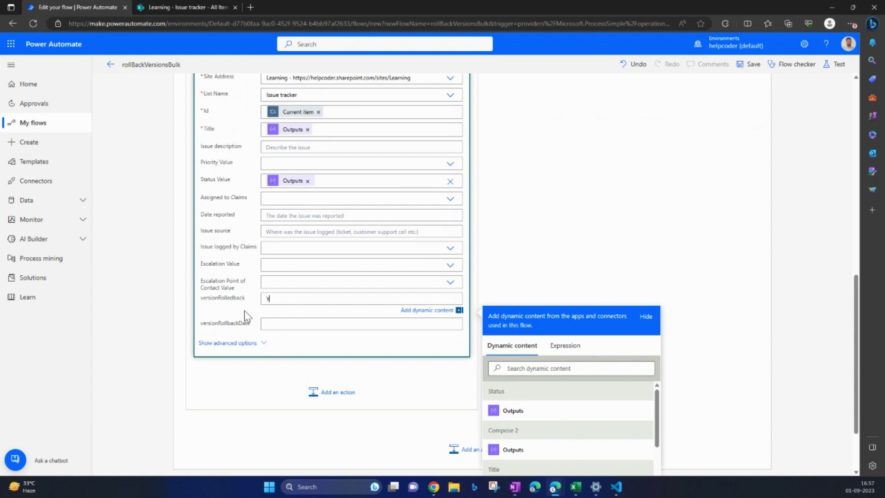
pyautogui.click(306, 323)
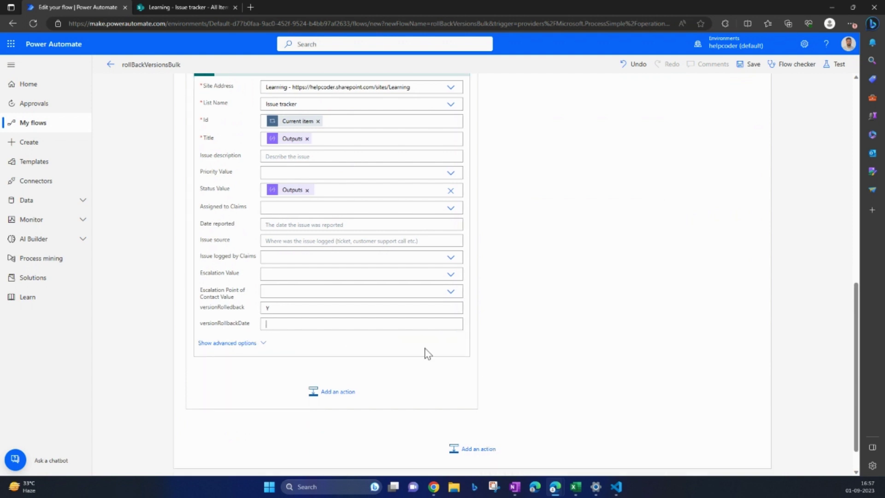
# Step: Fill the Update item's versionRollbackDate field with the expression utcNow()
pyautogui.scroll(-2, 579, 361)
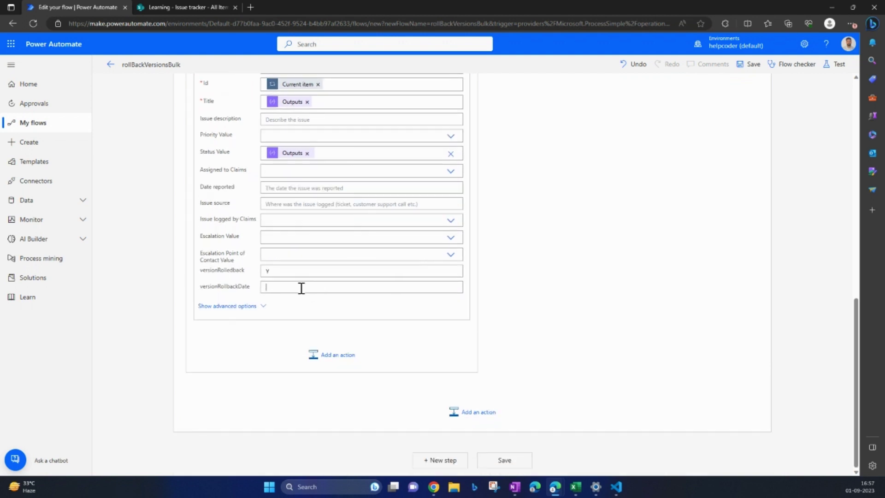
pyautogui.click(361, 286)
pyautogui.click(565, 344)
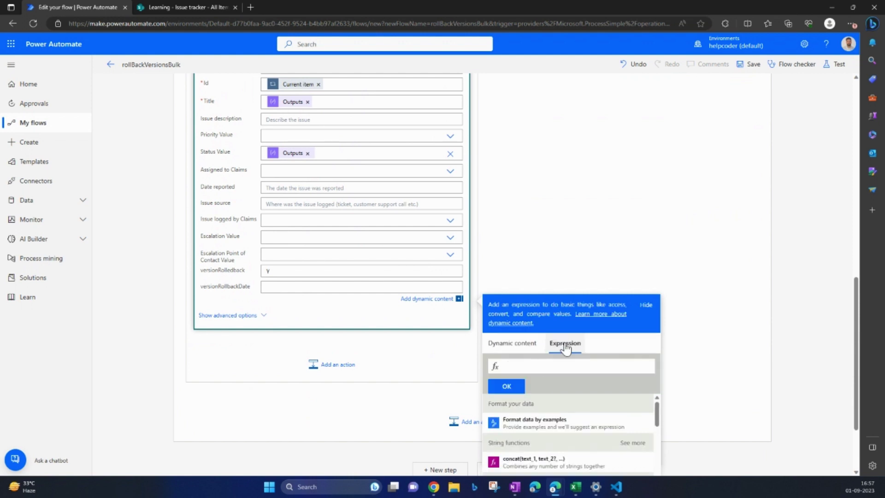
pyautogui.write('utcNo')
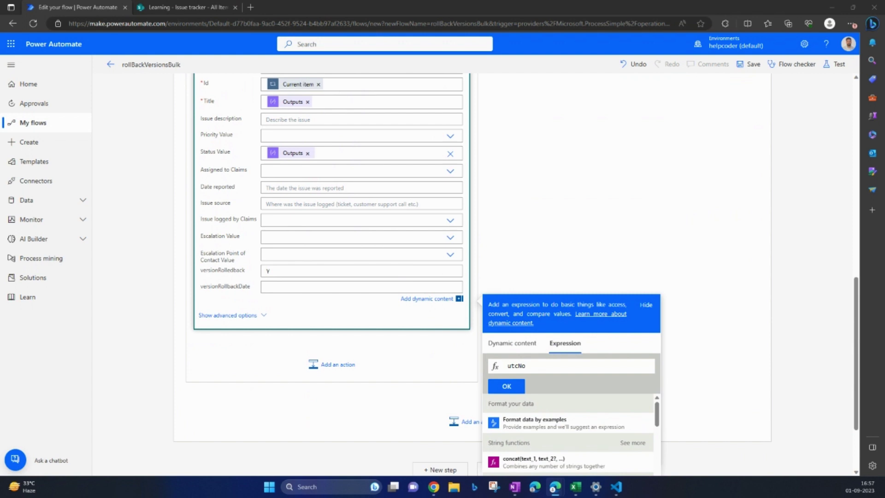
pyautogui.click(544, 365)
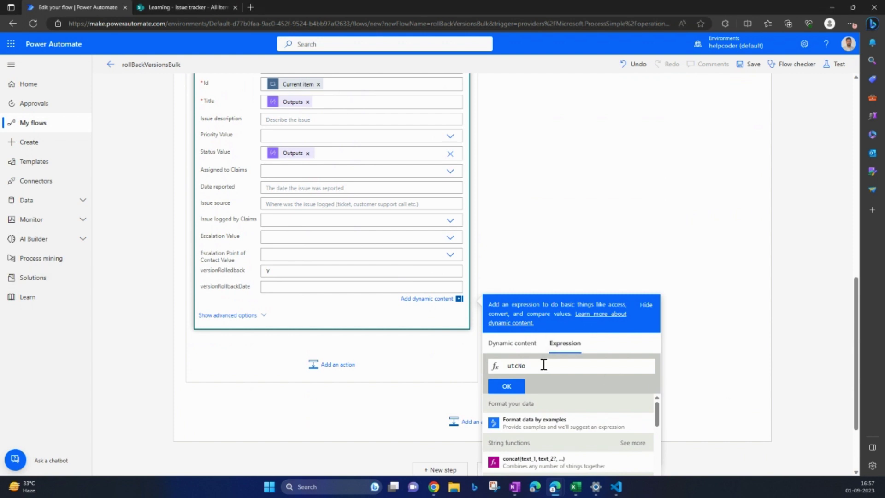
pyautogui.write('w()')
pyautogui.click(515, 389)
pyautogui.scroll(4, 527, 197)
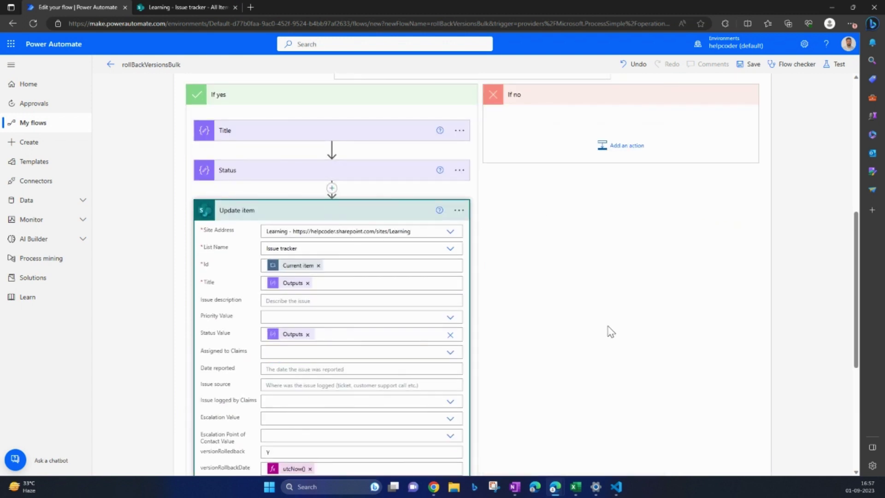
# Step: Save and manually test-run rollBackVersionsBulk, then follow the run, which fails at Apply to each
pyautogui.scroll(5, 609, 332)
pyautogui.scroll(2, 632, 334)
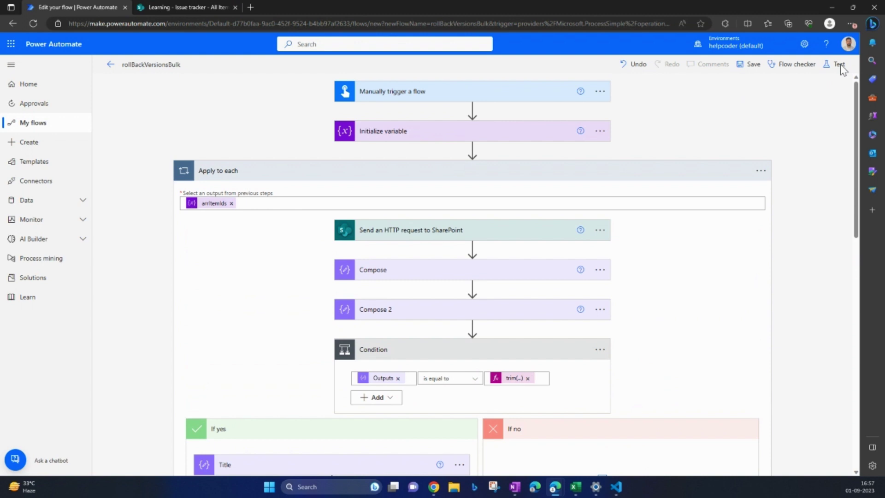
pyautogui.click(839, 64)
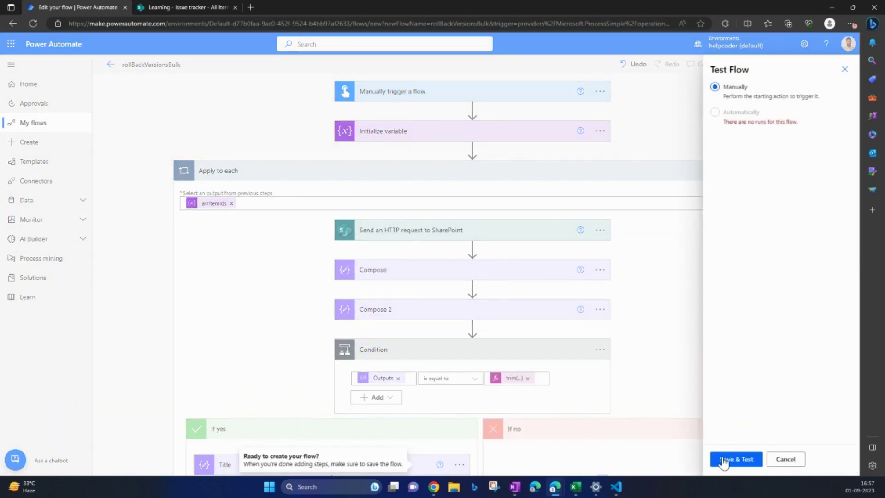
pyautogui.click(724, 459)
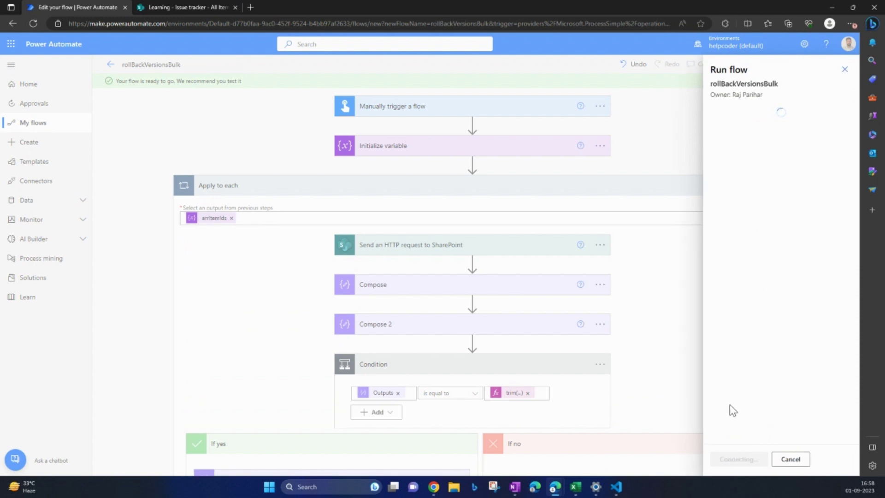
pyautogui.click(731, 458)
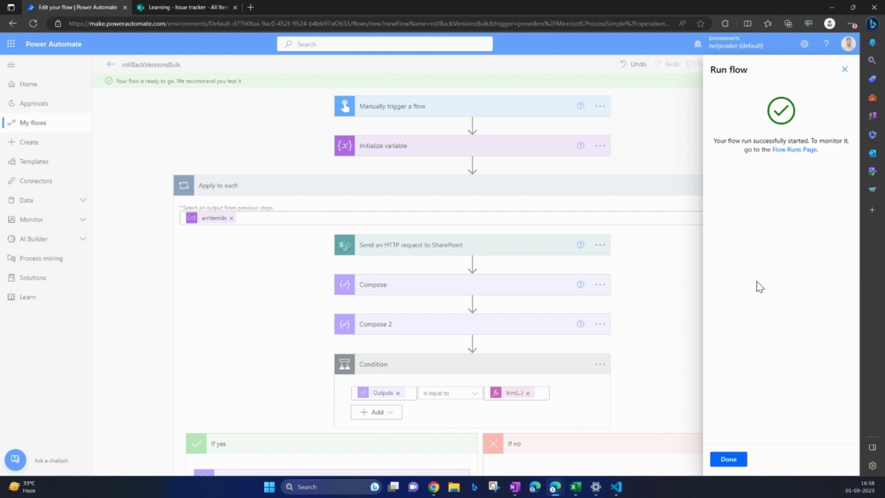
pyautogui.click(732, 458)
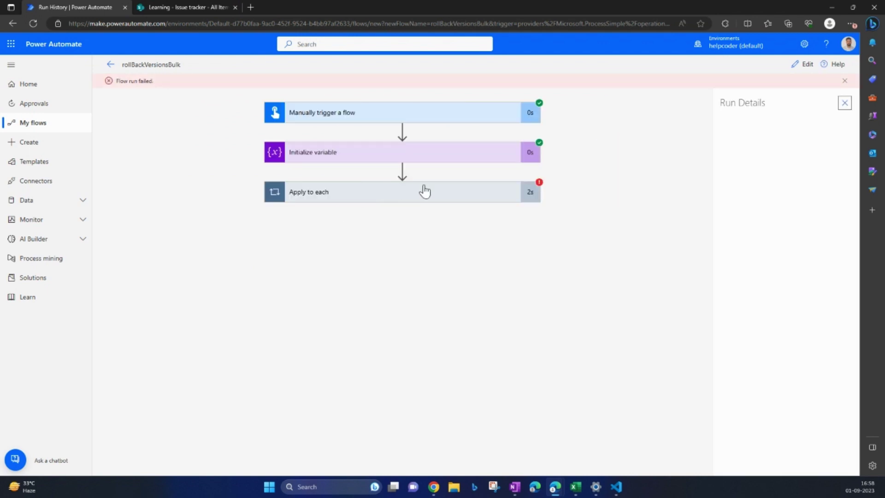
# Step: Read Compose's InvalidTemplate error (Last() received Null) in the failed run, then reopen the editor
pyautogui.click(360, 200)
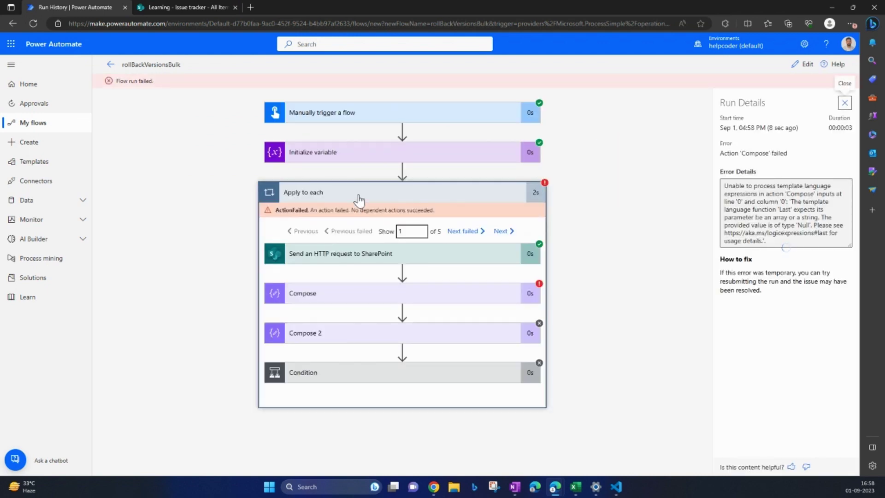
pyautogui.click(342, 297)
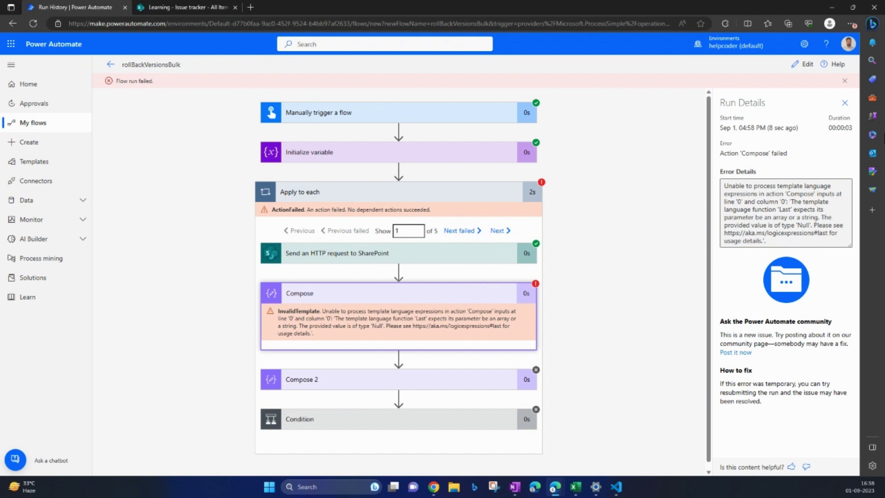
pyautogui.click(802, 64)
# Step: Change Compose's Last() expression from ['d']?['result'] to ['d']?['results'] and update it
pyautogui.scroll(-5, 415, 332)
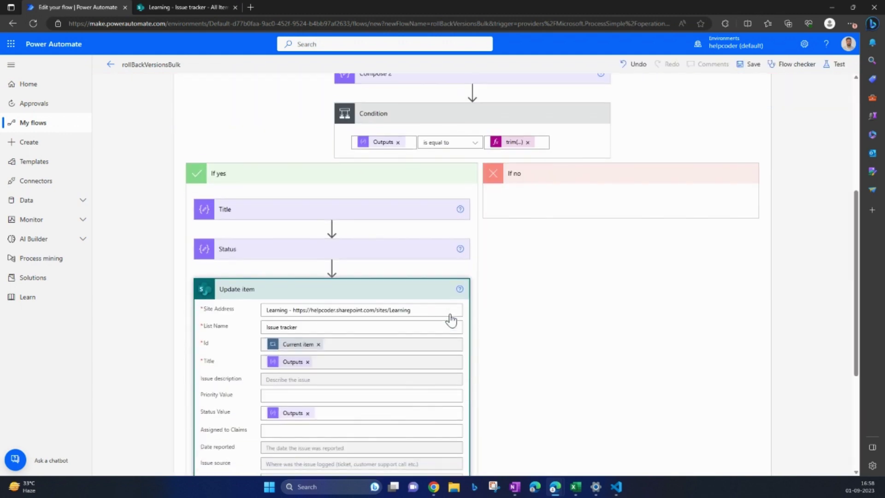
pyautogui.scroll(5, 405, 250)
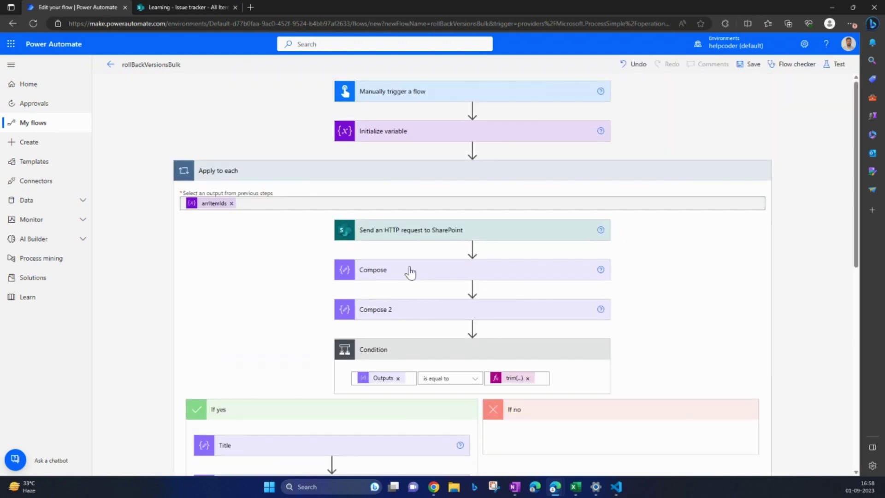
pyautogui.click(410, 271)
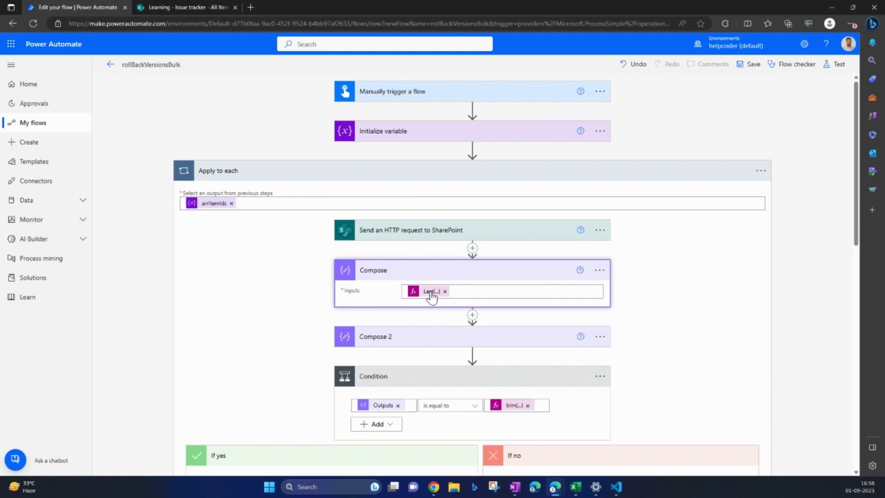
pyautogui.click(430, 293)
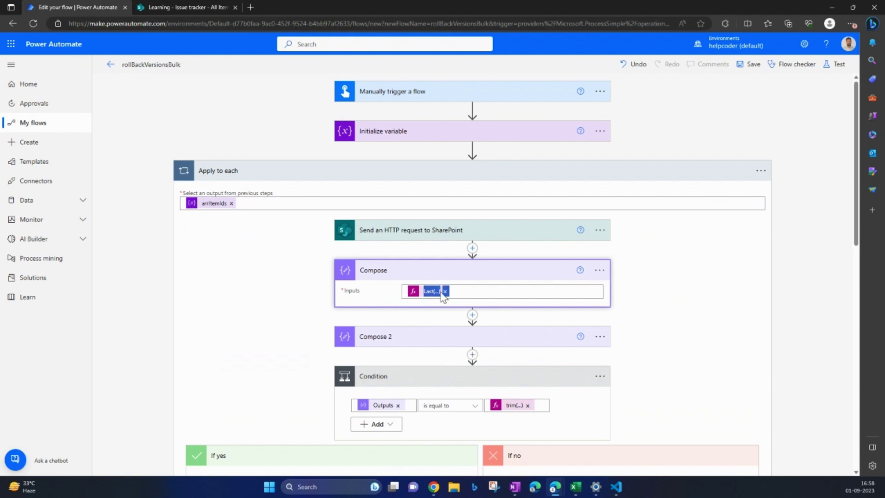
pyautogui.click(431, 293)
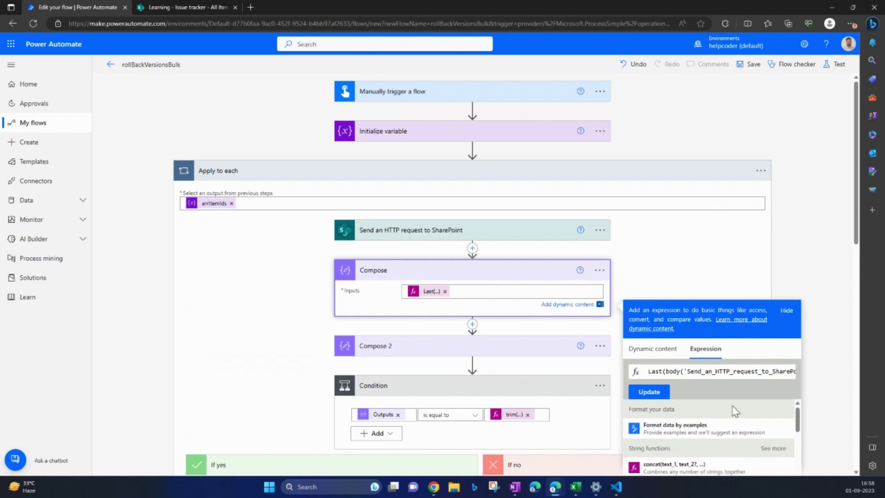
pyautogui.moveTo(712, 372); pyautogui.dragTo(785, 372)
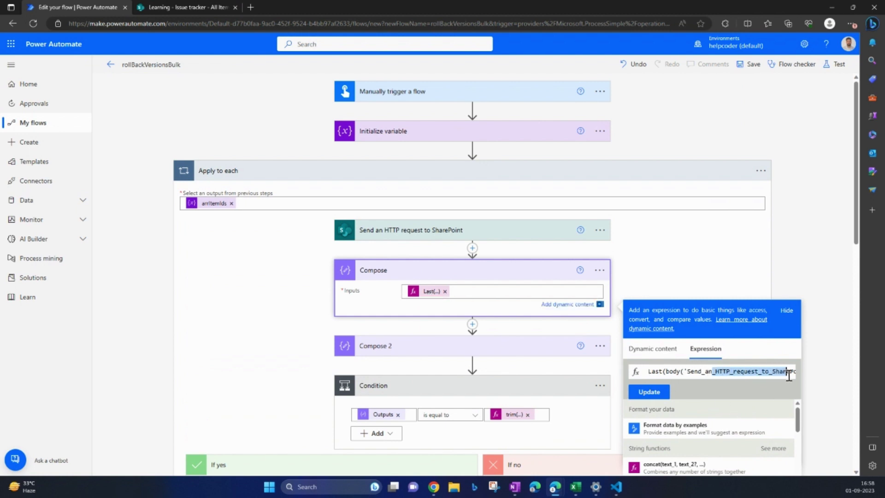
pyautogui.doubleClick(785, 373)
pyautogui.click(784, 373)
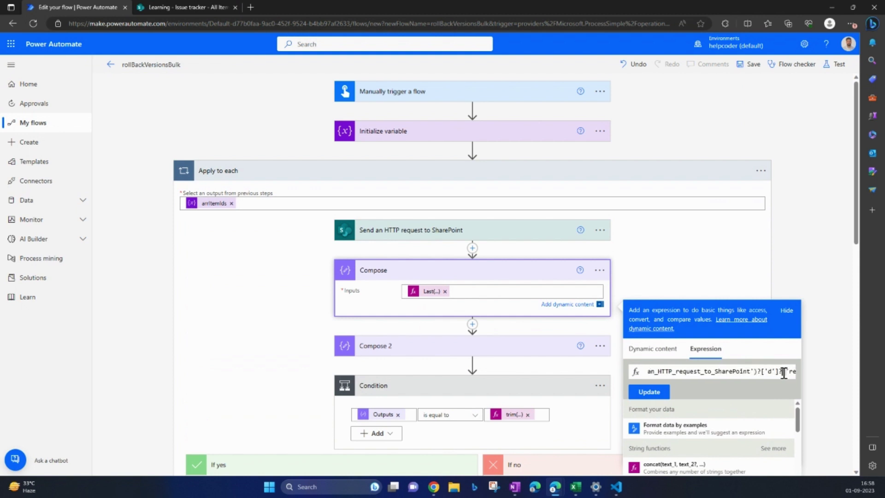
pyautogui.doubleClick(784, 372)
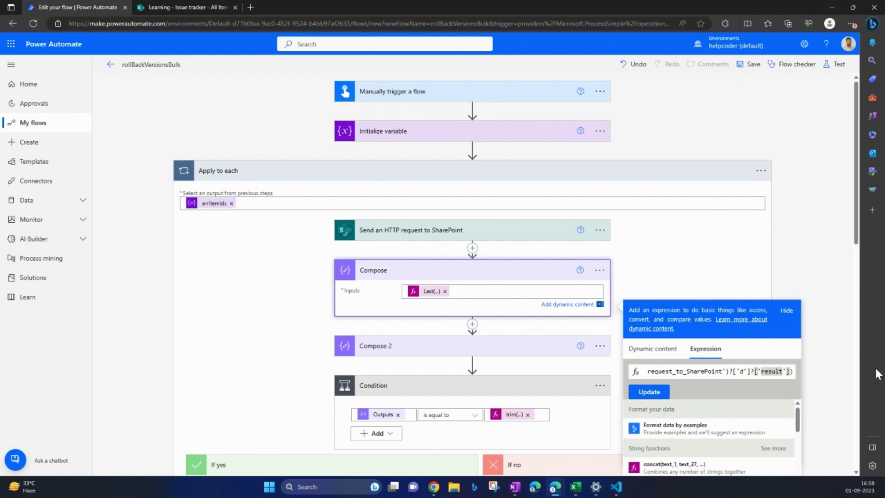
pyautogui.write('s')
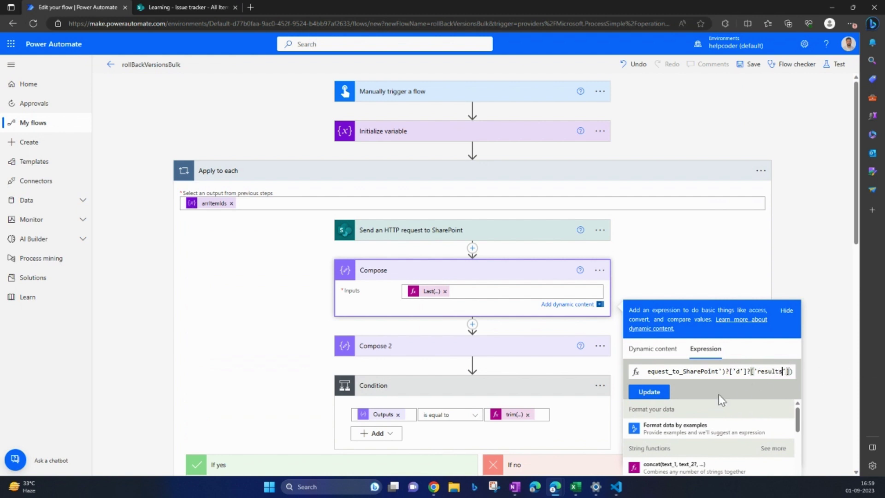
pyautogui.click(642, 393)
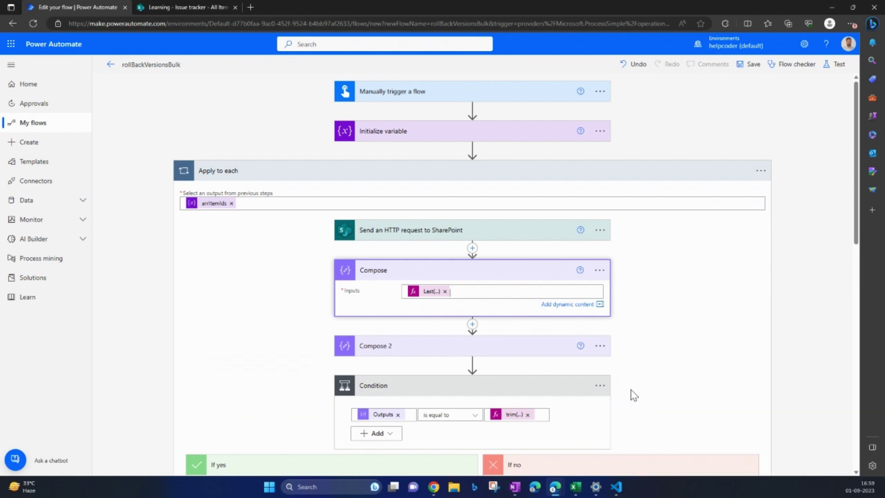
# Step: Save and manually rerun rollBackVersionsBulk, confirm every step succeeded, and return to the Issue tracker list
pyautogui.click(839, 65)
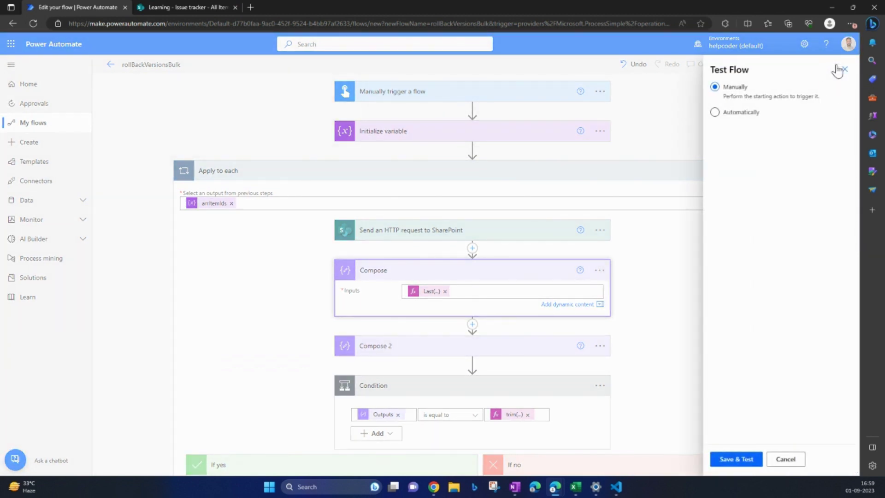
pyautogui.click(739, 460)
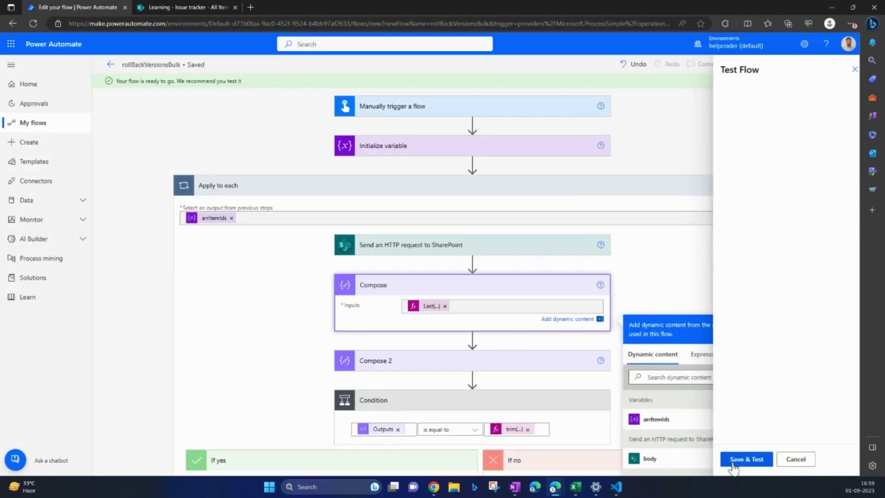
pyautogui.click(733, 463)
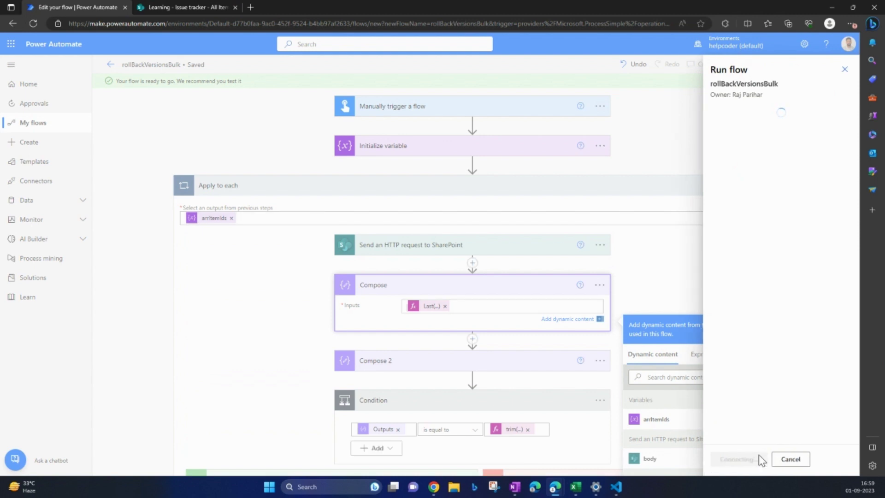
pyautogui.click(741, 461)
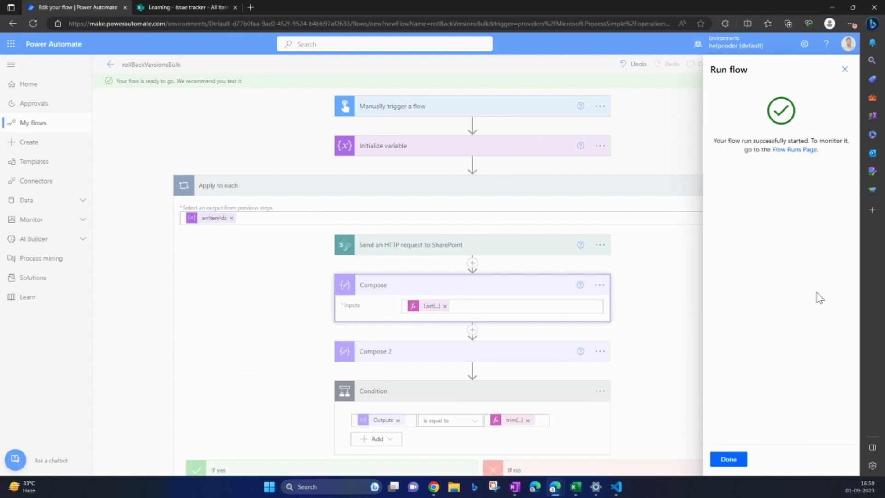
pyautogui.click(731, 459)
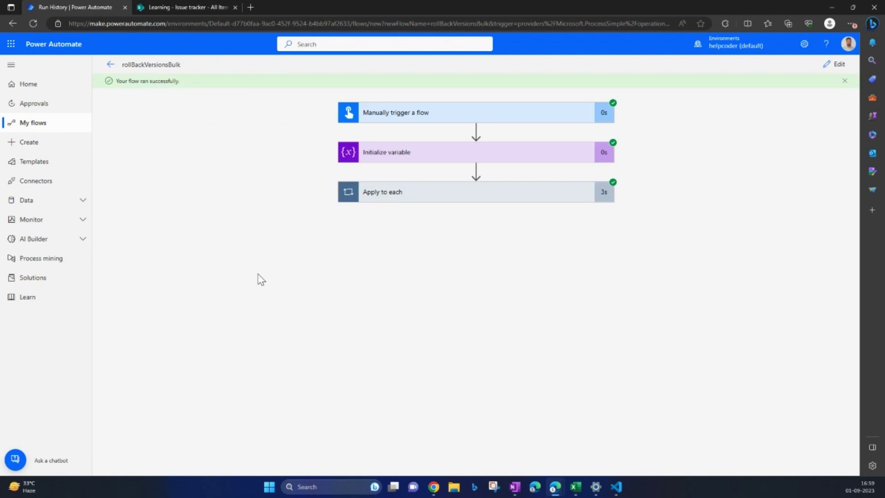
pyautogui.click(196, 7)
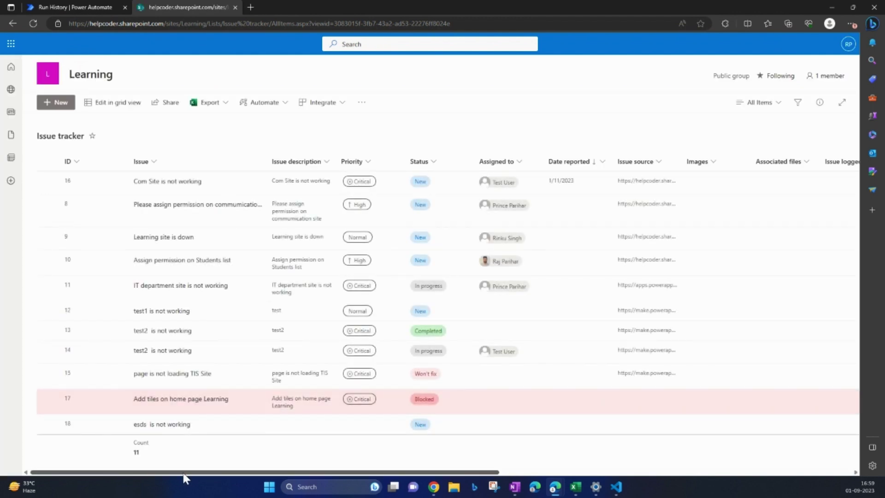
# Step: Check the versionRolledback columns, then open version history for the 'Com Site is not working' item
pyautogui.moveTo(237, 472); pyautogui.dragTo(589, 472)
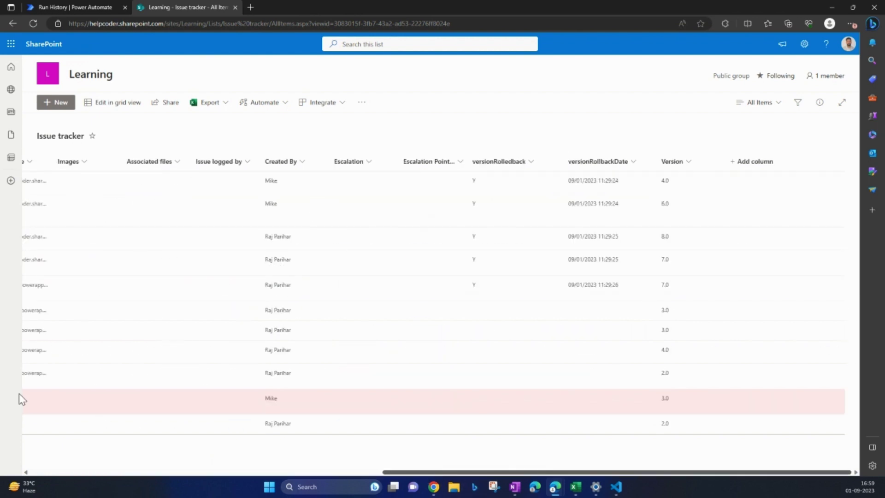
pyautogui.click(74, 472)
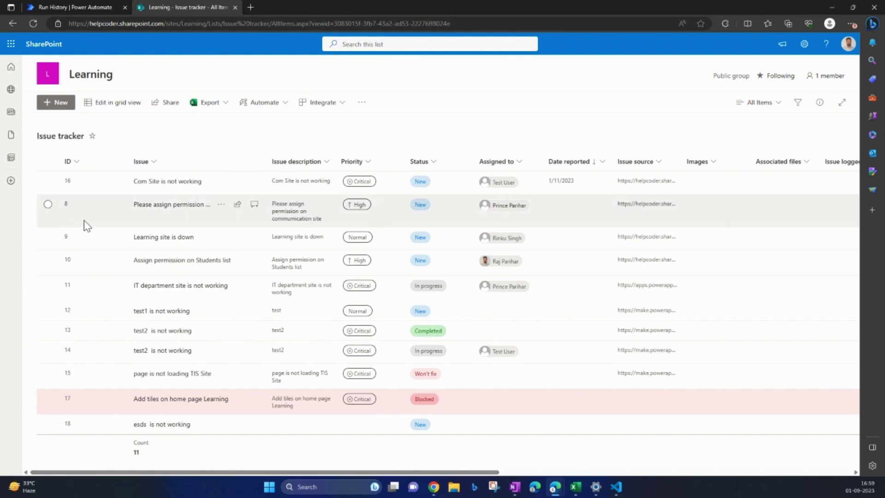
pyautogui.click(97, 186)
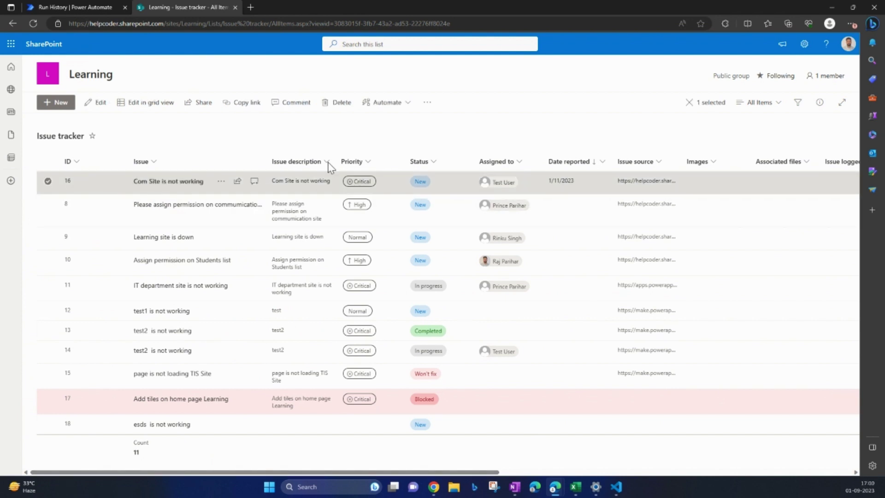
pyautogui.click(427, 102)
pyautogui.click(440, 122)
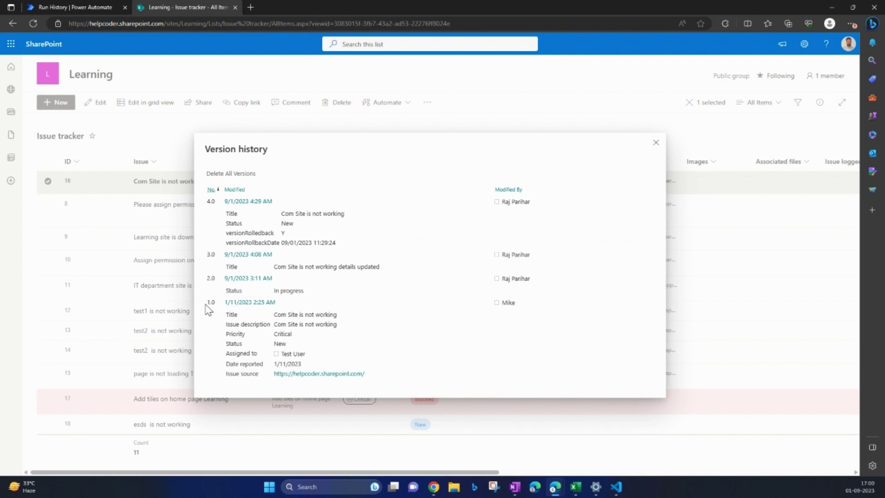
# Step: Compare version 1.0's original Title and Status New with versions 2.0, 3.0 and the restored 4.0
pyautogui.moveTo(208, 305); pyautogui.dragTo(219, 308)
pyautogui.click(212, 327)
pyautogui.moveTo(277, 314); pyautogui.dragTo(341, 323)
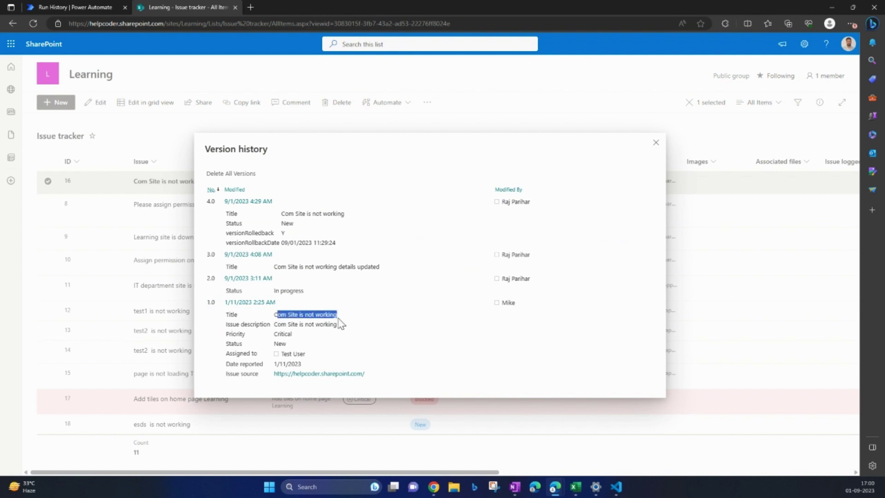
pyautogui.click(341, 323)
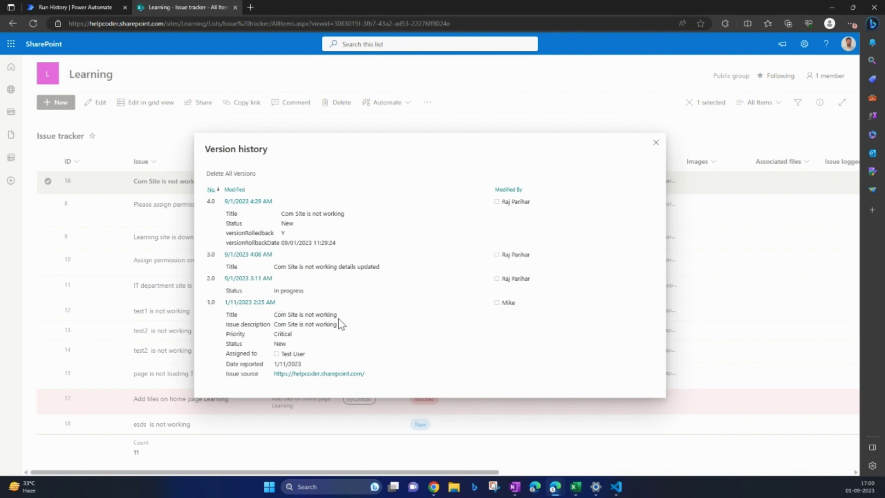
pyautogui.moveTo(275, 342); pyautogui.dragTo(290, 348)
pyautogui.click(291, 348)
pyautogui.moveTo(276, 267); pyautogui.dragTo(355, 277)
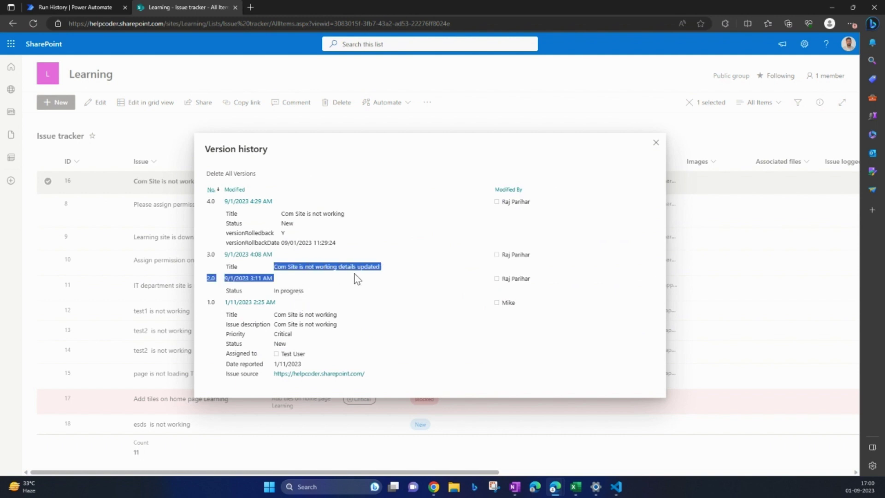
pyautogui.click(355, 272)
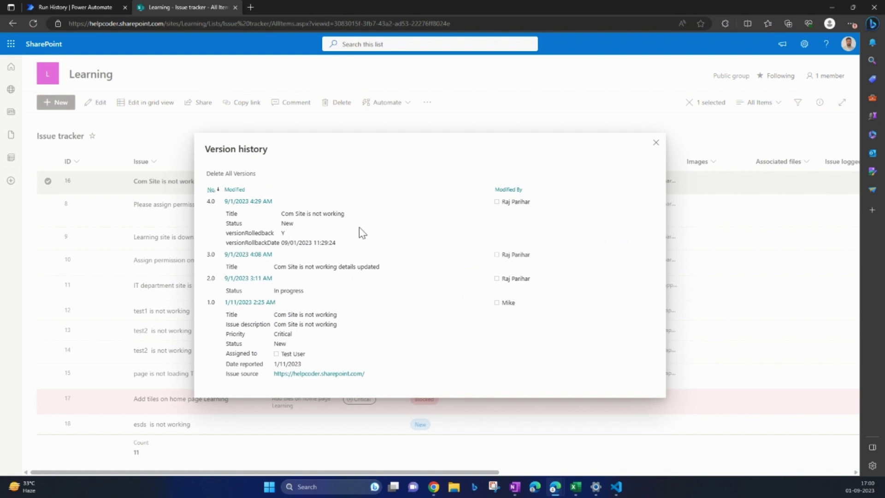
pyautogui.moveTo(280, 214); pyautogui.dragTo(352, 225)
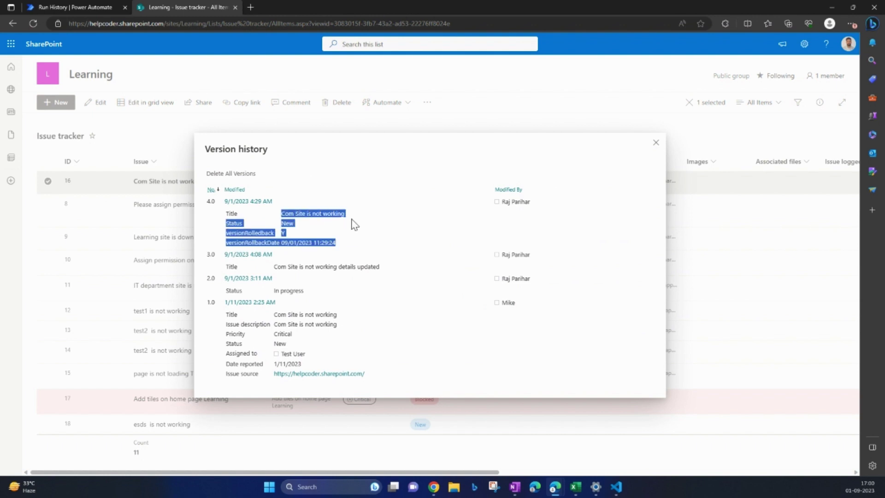
pyautogui.click(353, 225)
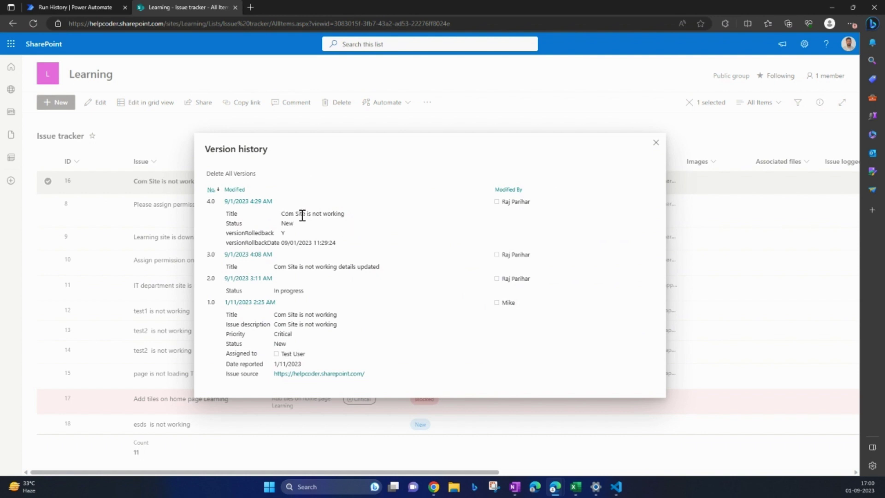
pyautogui.click(655, 143)
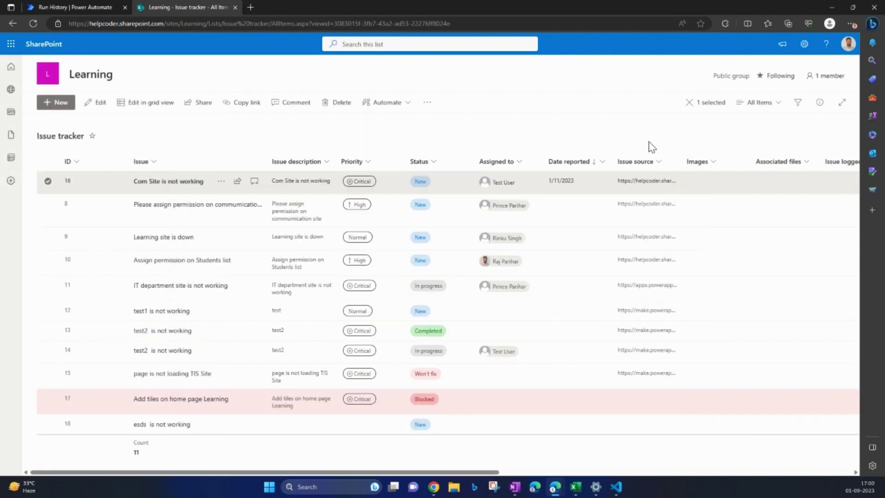